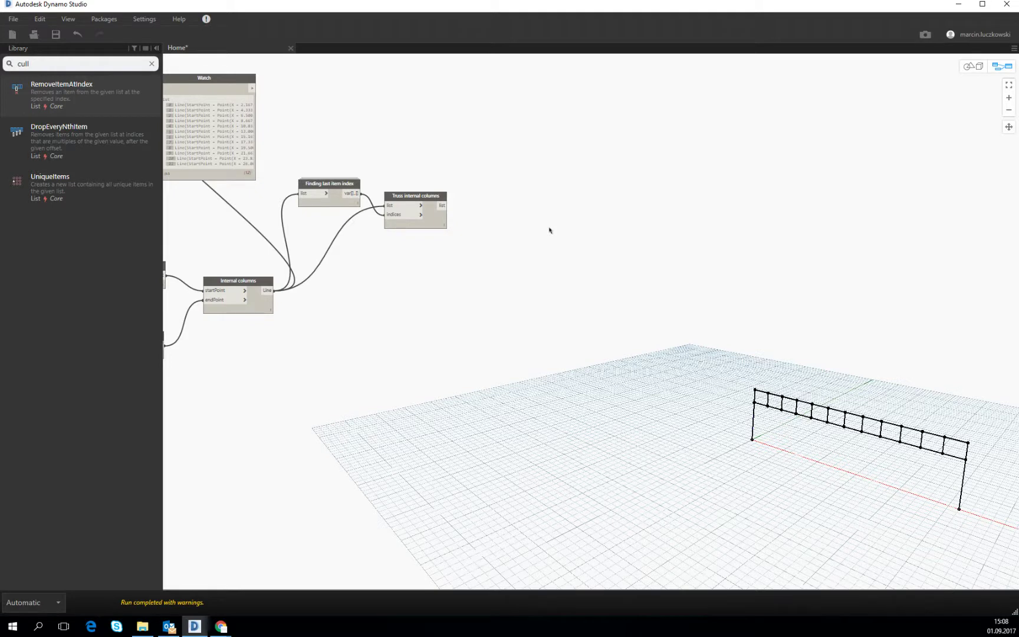
# Create a 'sphere' code block on the canvas, then delete it as unwanted
pyautogui.moveTo(424, 270); pyautogui.dragTo(494, 260, button='middle')
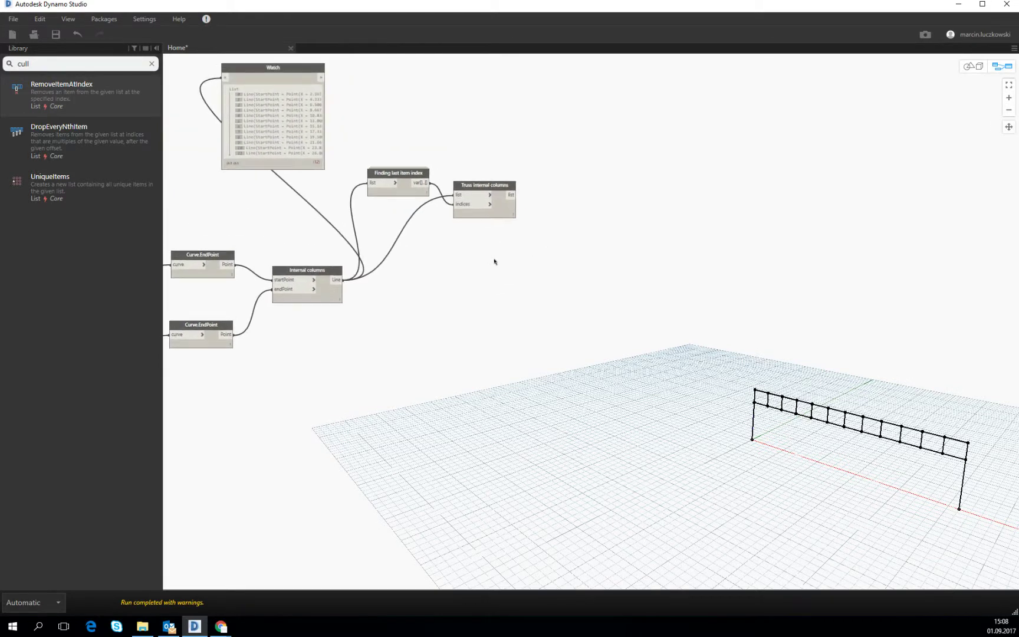
pyautogui.scroll(2, 285, 248)
pyautogui.moveTo(328, 243); pyautogui.dragTo(473, 205, button='middle')
pyautogui.scroll(-1, 490, 193)
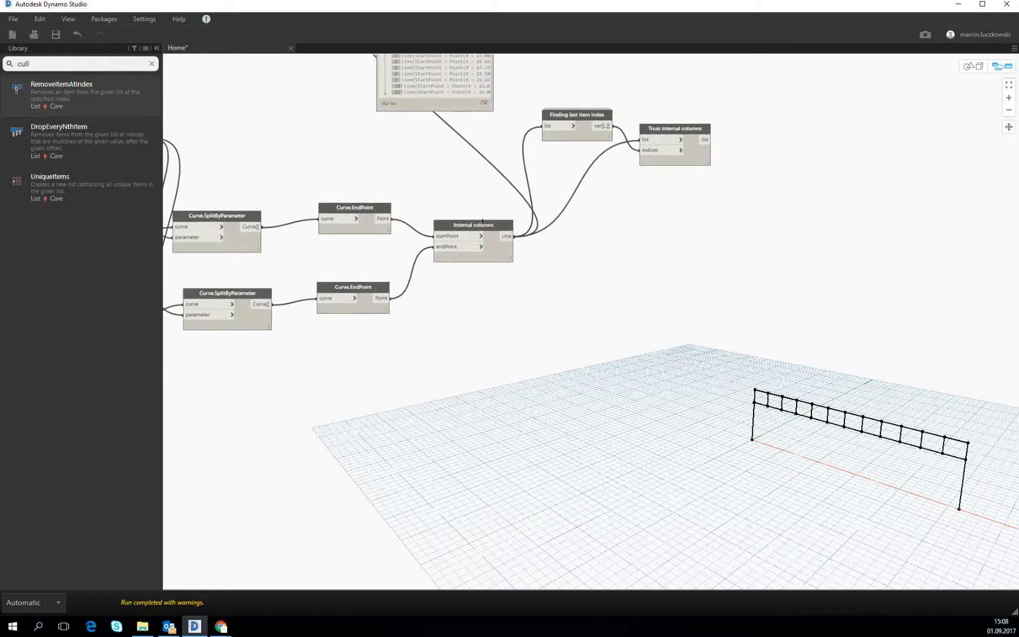
pyautogui.doubleClick(535, 312)
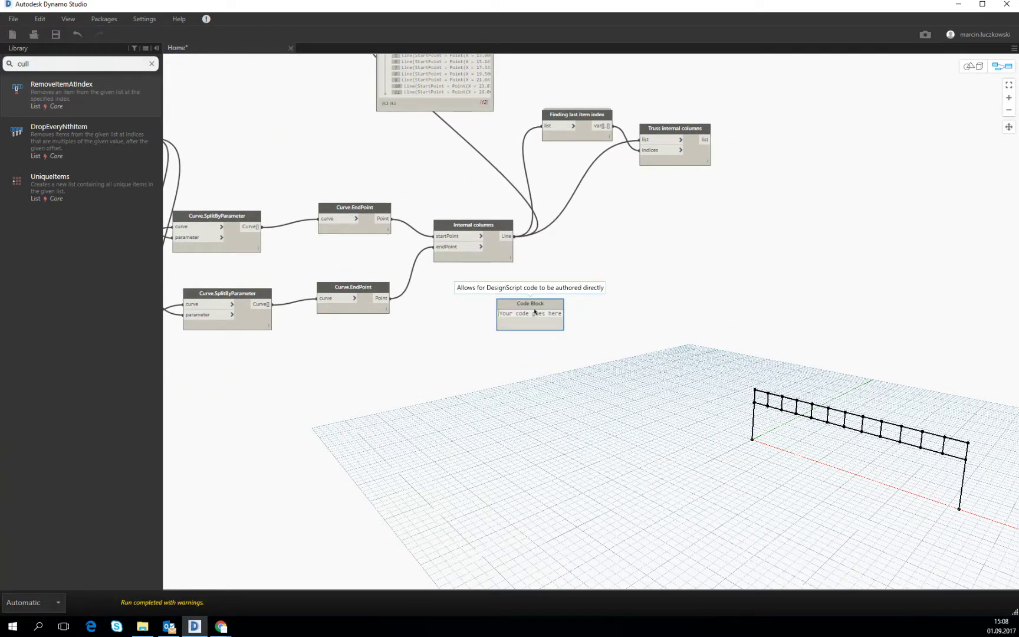
pyautogui.write('sphere')
pyautogui.click(535, 312)
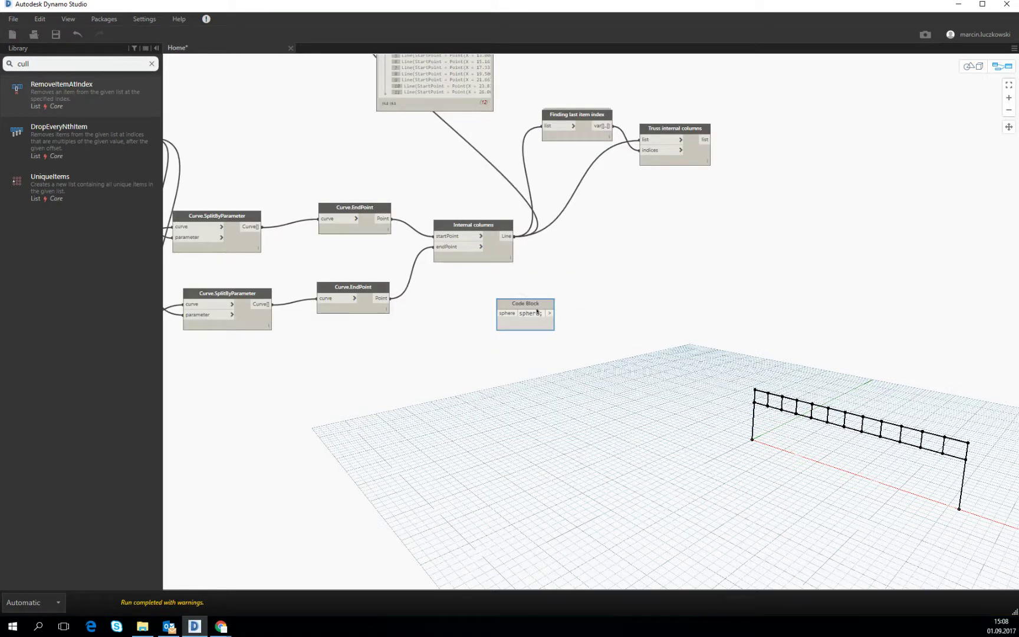
pyautogui.press('Delete')
# Add a Sphere.ByCenterPointRadius node via canvas search 'sph' and place it near the graph
pyautogui.rightClick(537, 311)
pyautogui.write('sphere')
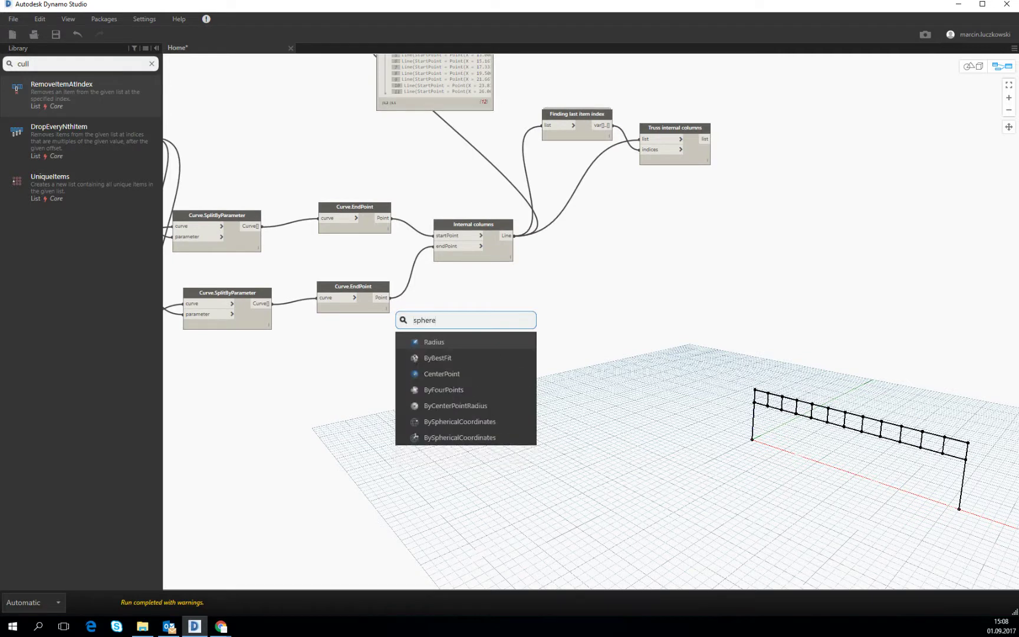
pyautogui.click(464, 405)
pyautogui.moveTo(514, 412); pyautogui.dragTo(532, 384)
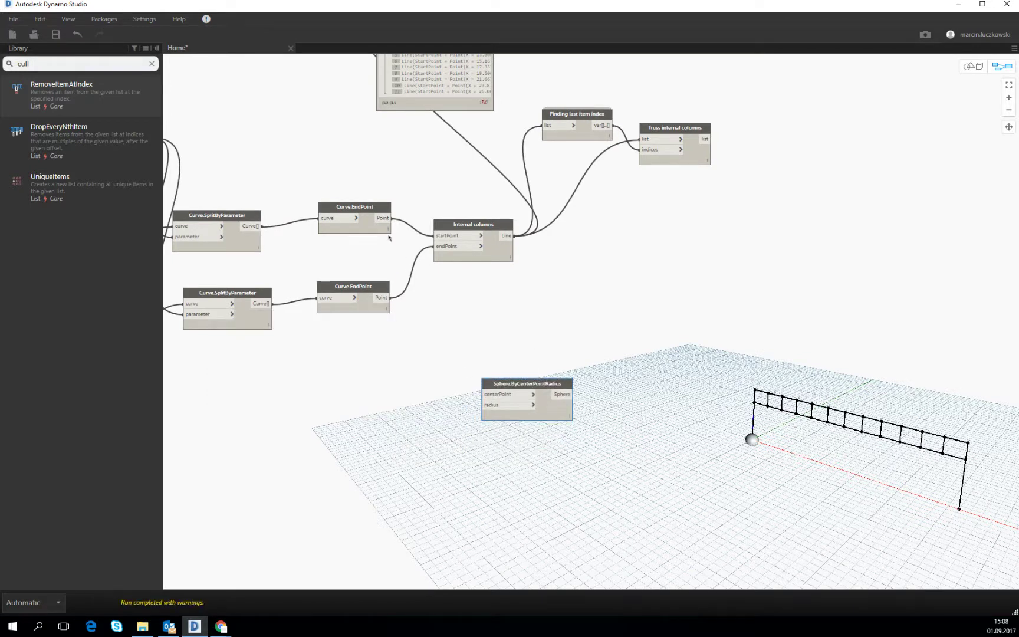
pyautogui.scroll(-2, 568, 296)
# Wire one chord's Curve.EndPoint points into the sphere node's centerPoint input
pyautogui.moveTo(303, 285); pyautogui.dragTo(329, 279, button='middle')
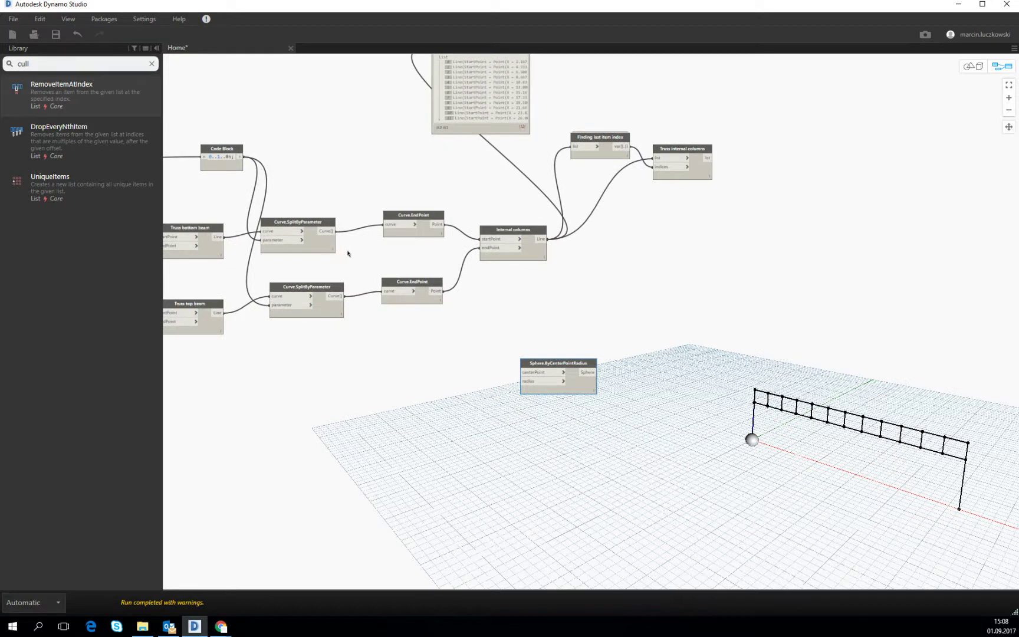
pyautogui.moveTo(437, 225)
pyautogui.mouseDown()
pyautogui.moveTo(515, 334)
pyautogui.moveTo(522, 372)
pyautogui.moveTo(577, 378)
pyautogui.moveTo(563, 357)
pyautogui.mouseUp()
pyautogui.hotkey('ctrl', 'v')
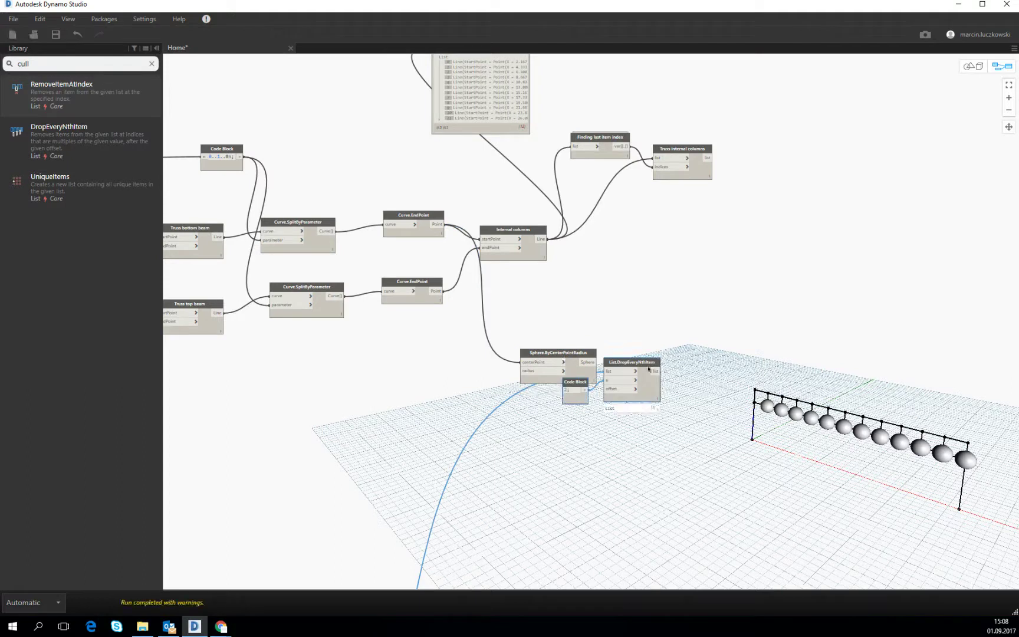
pyautogui.press('Delete')
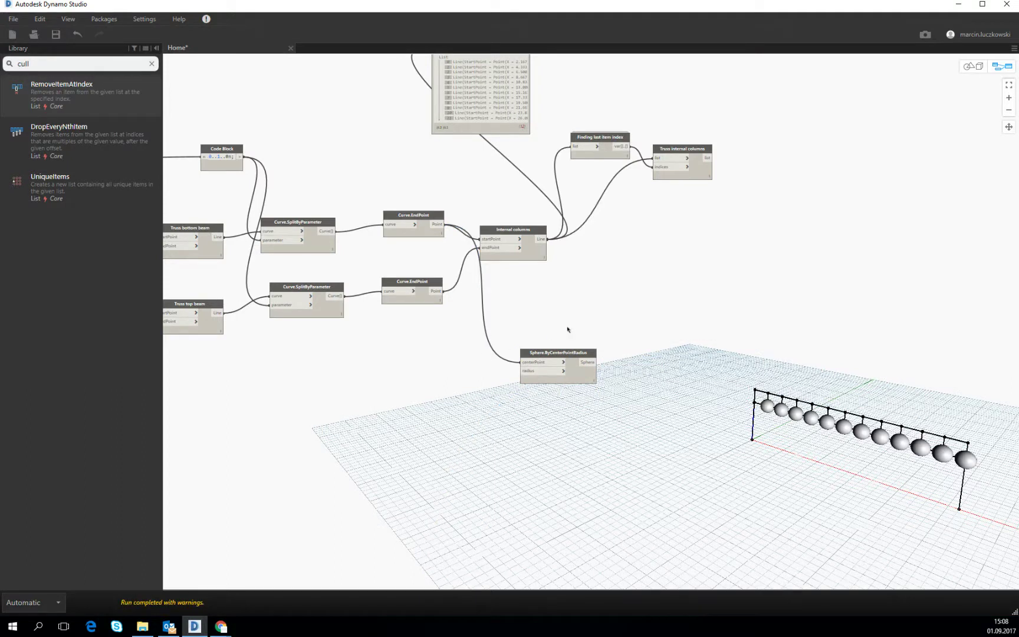
# Duplicate the sphere node and feed the second chord's end points into the copy
pyautogui.click(555, 357)
pyautogui.moveTo(555, 357)
pyautogui.hotkey('ctrl', 'v')
pyautogui.moveTo(636, 371); pyautogui.dragTo(539, 408)
pyautogui.moveTo(437, 291); pyautogui.dragTo(519, 417)
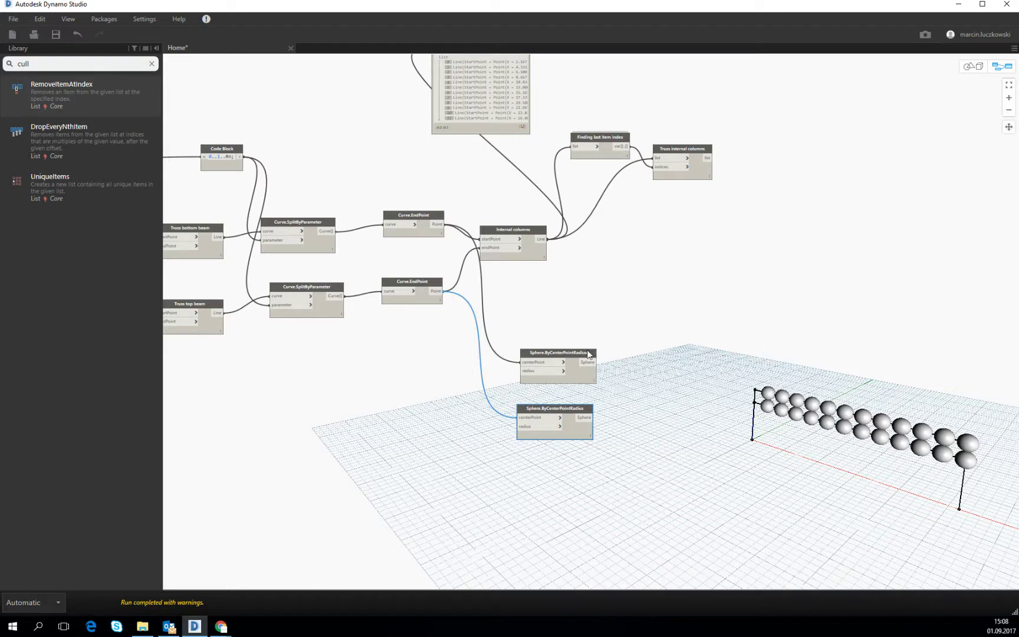
pyautogui.moveTo(573, 356); pyautogui.dragTo(573, 342)
pyautogui.moveTo(610, 338); pyautogui.dragTo(664, 302, button='middle')
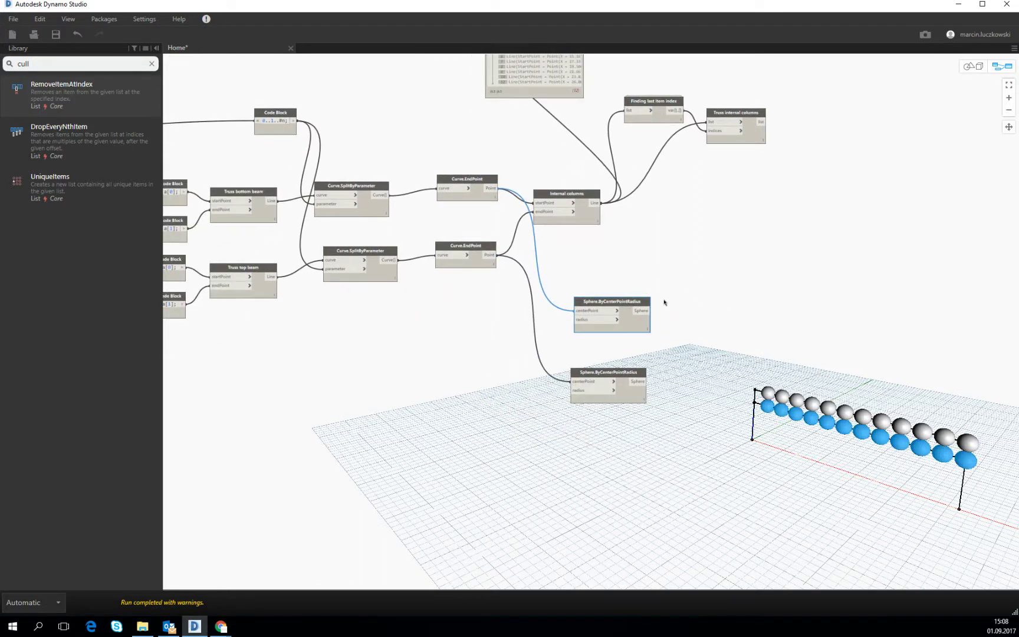
# Add a List.AddItemToFront node fed by Curve.EndPoint as list and the code block as item
pyautogui.click(47, 65)
pyautogui.write('add')
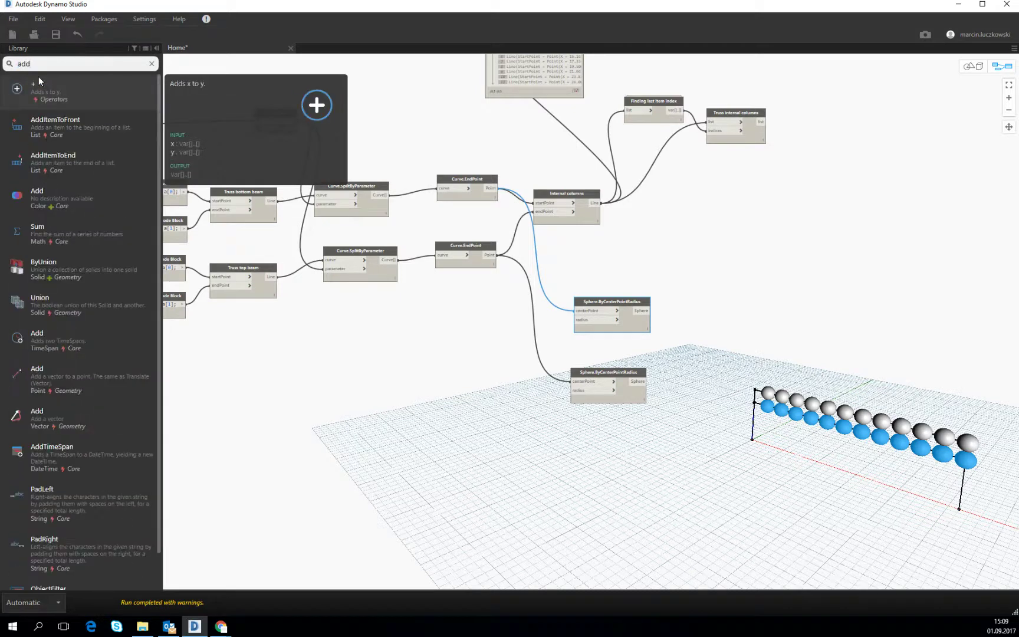
pyautogui.moveTo(256, 183); pyautogui.dragTo(733, 308)
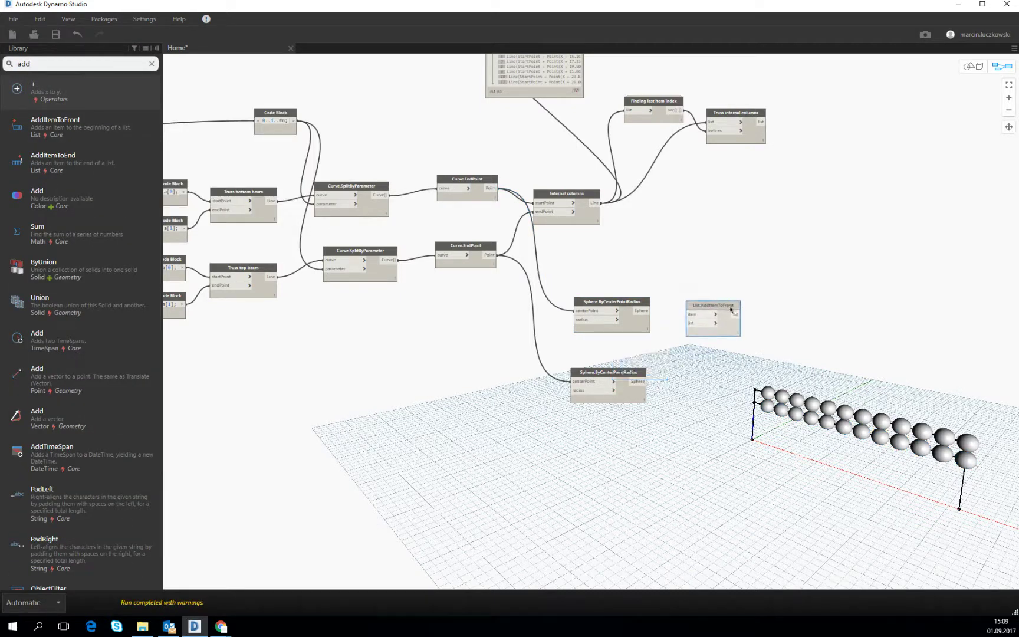
pyautogui.click(489, 188)
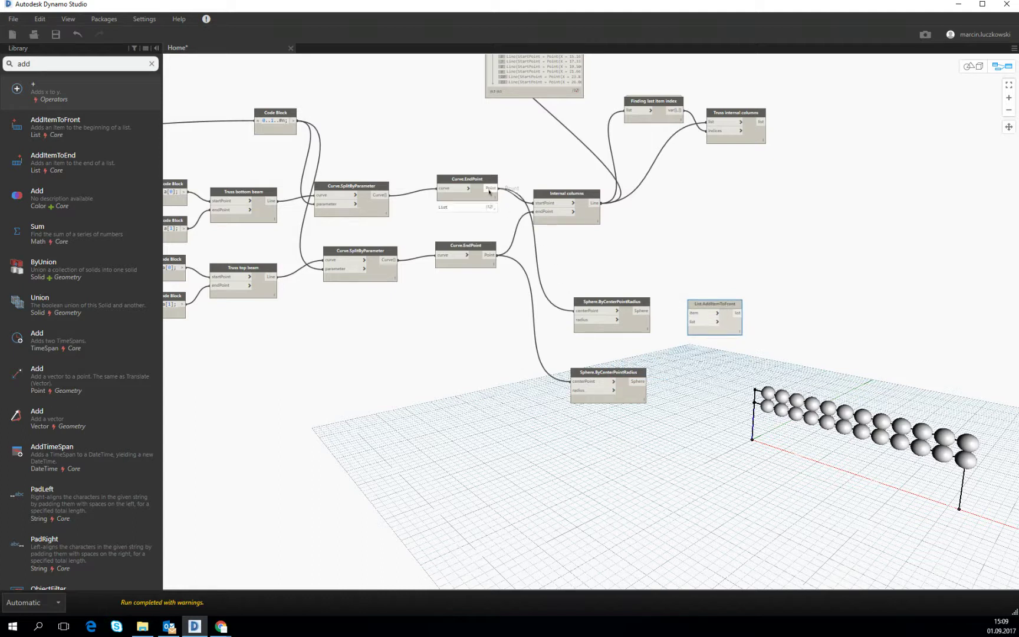
pyautogui.click(699, 303)
pyautogui.click(698, 302)
pyautogui.scroll(-4, 677, 260)
pyautogui.scroll(5, 679, 258)
pyautogui.scroll(-2, 512, 246)
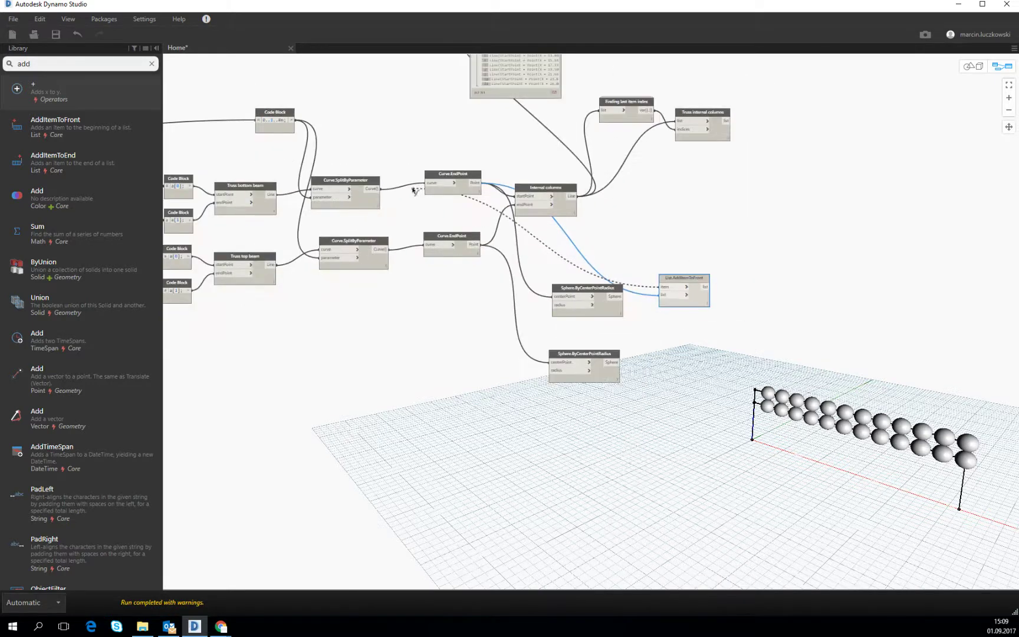
pyautogui.scroll(-2, 664, 227)
pyautogui.scroll(1, 664, 227)
pyautogui.scroll(-2, 668, 220)
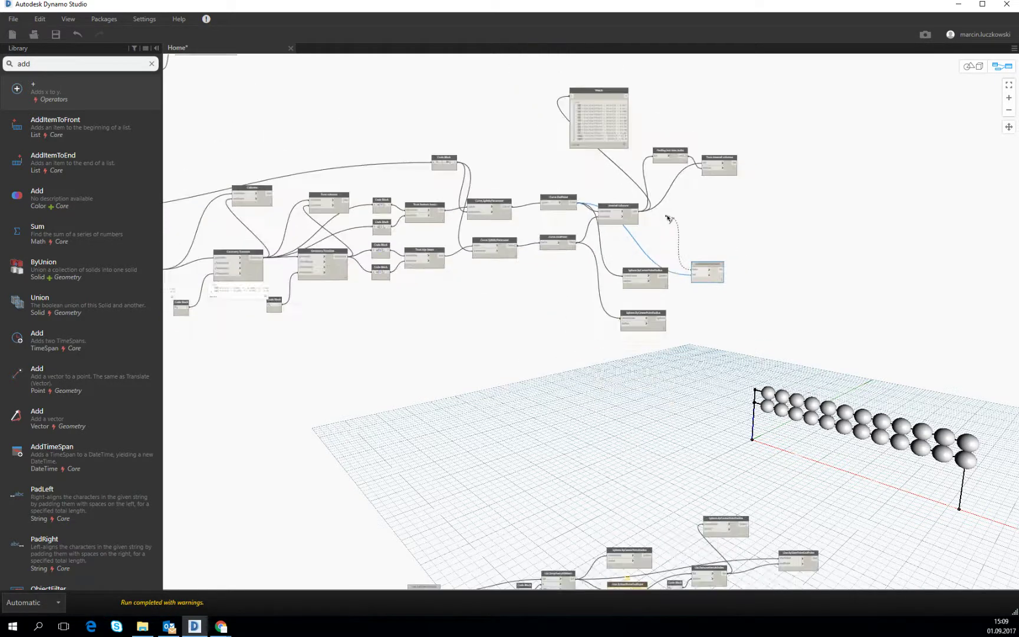
pyautogui.scroll(2, 668, 219)
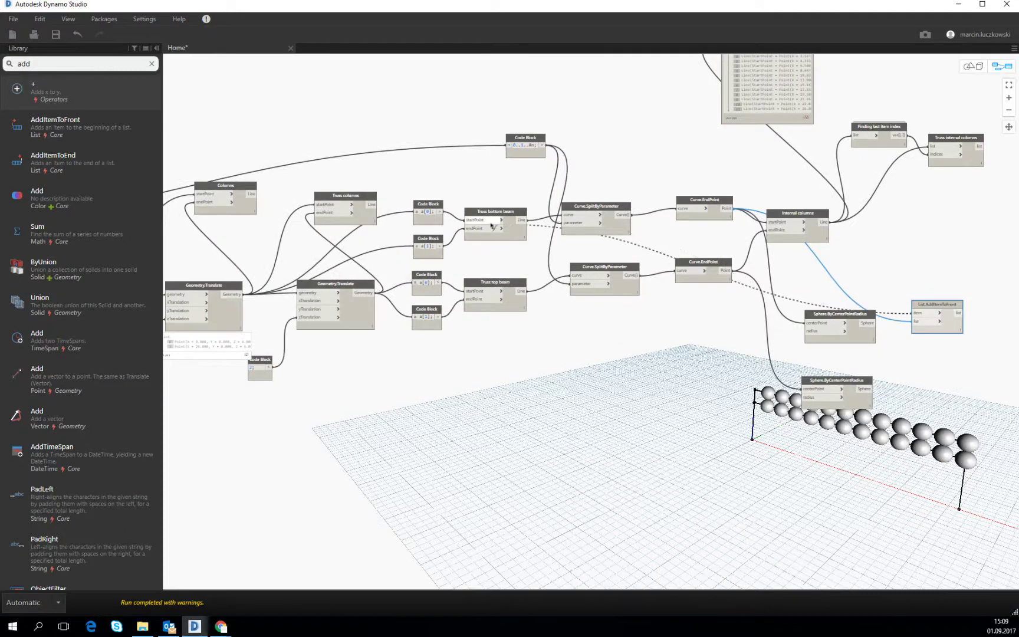
pyautogui.click(440, 212)
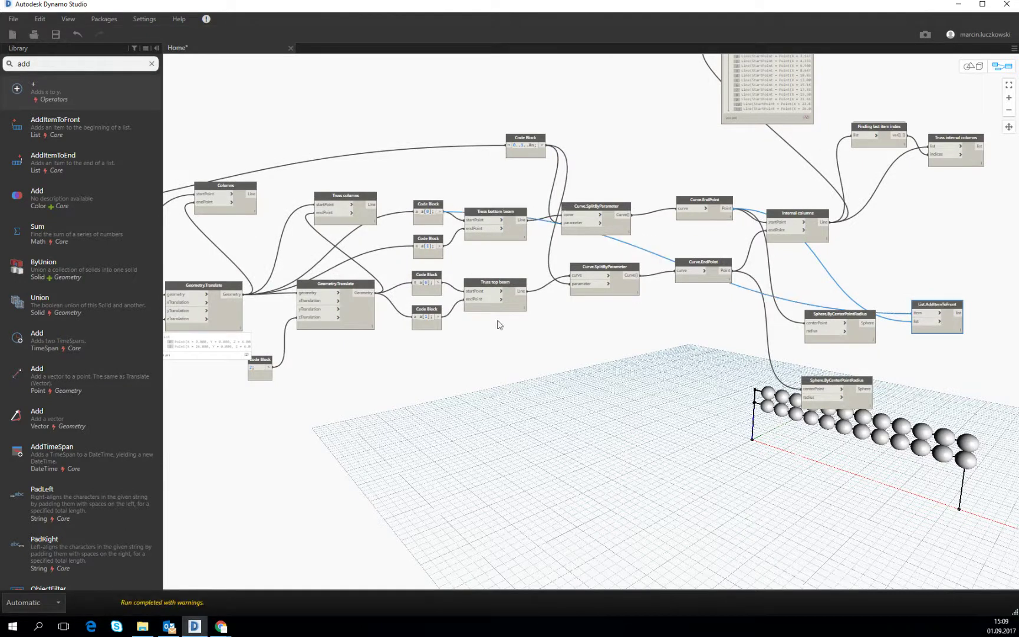
# Feed the extended point list into the upper sphere node and reposition both sphere nodes
pyautogui.moveTo(922, 280); pyautogui.dragTo(898, 272)
pyautogui.moveTo(877, 271); pyautogui.dragTo(717, 285, button='middle')
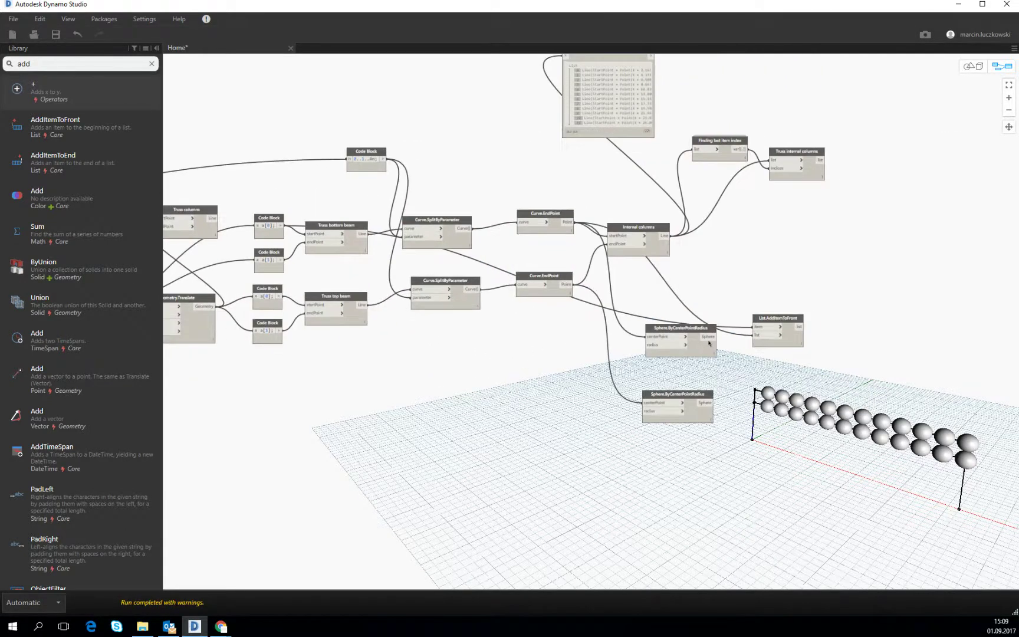
pyautogui.moveTo(686, 338); pyautogui.dragTo(900, 304)
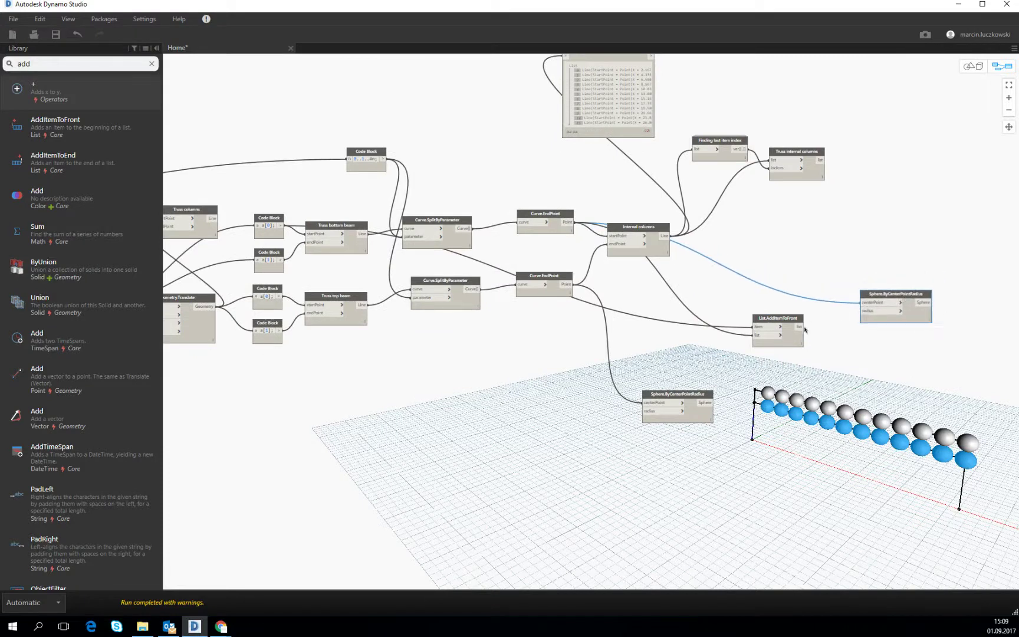
pyautogui.moveTo(804, 327); pyautogui.dragTo(886, 293)
pyautogui.scroll(3, 767, 406)
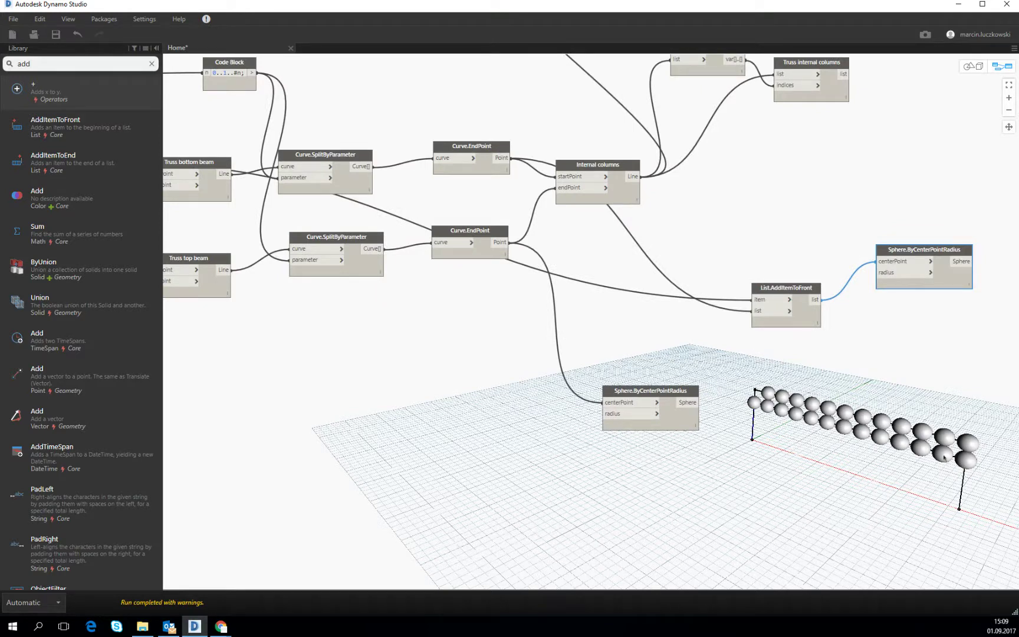
pyautogui.moveTo(625, 397); pyautogui.dragTo(917, 358)
pyautogui.click(755, 403)
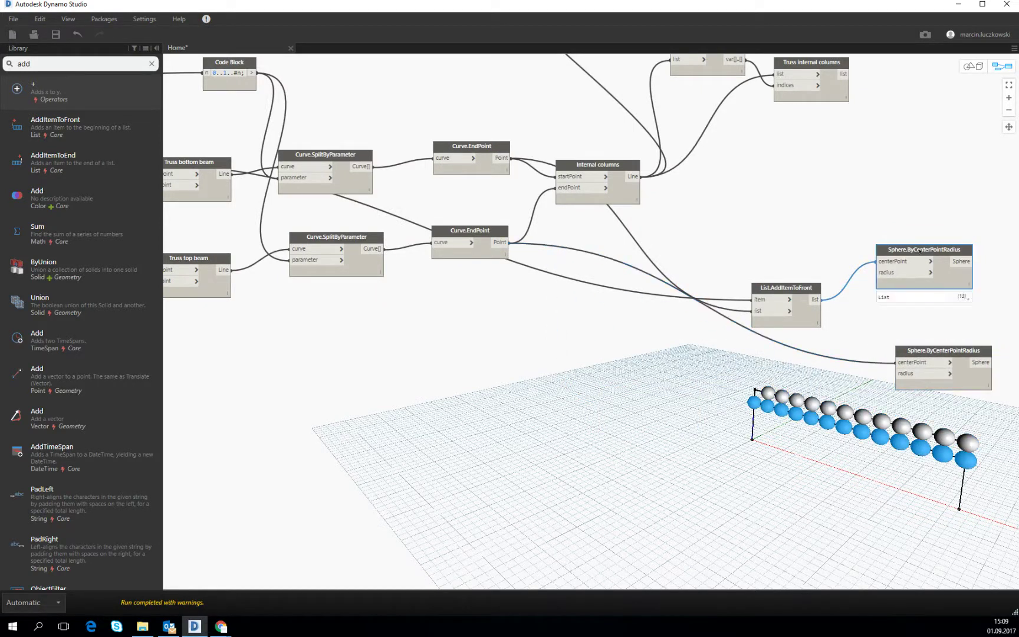
# Duplicate the List.AddItemToFront node and place the copy below the original
pyautogui.click(791, 293)
pyautogui.hotkey('ctrl', 'c')
pyautogui.hotkey('ctrl', 'v')
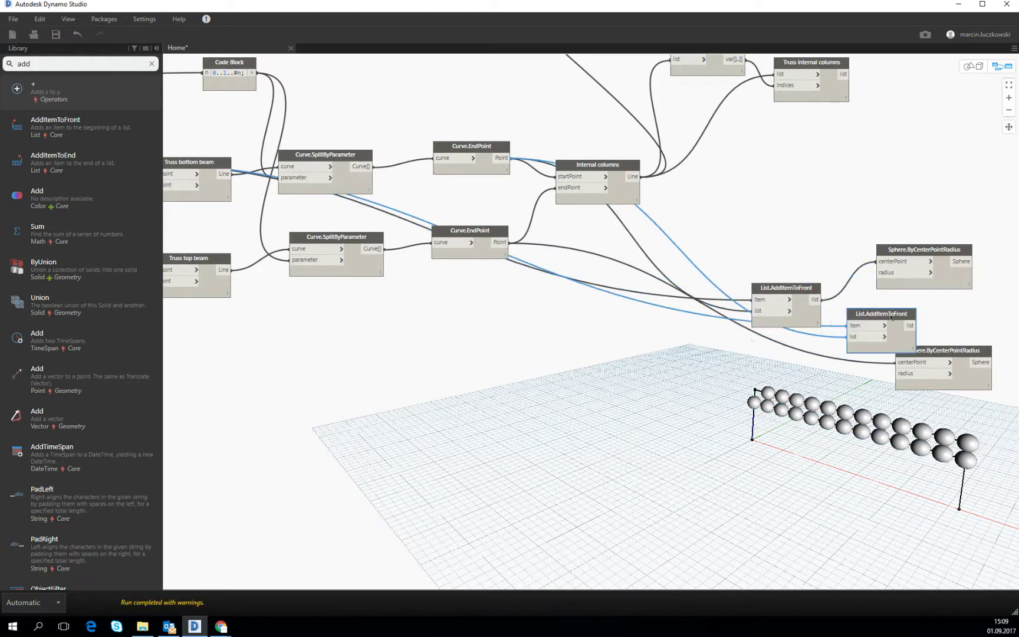
pyautogui.moveTo(823, 318); pyautogui.dragTo(800, 348)
# Feed the lower end points into the copy's list and the lower a[0] code block into its item
pyautogui.click(500, 242)
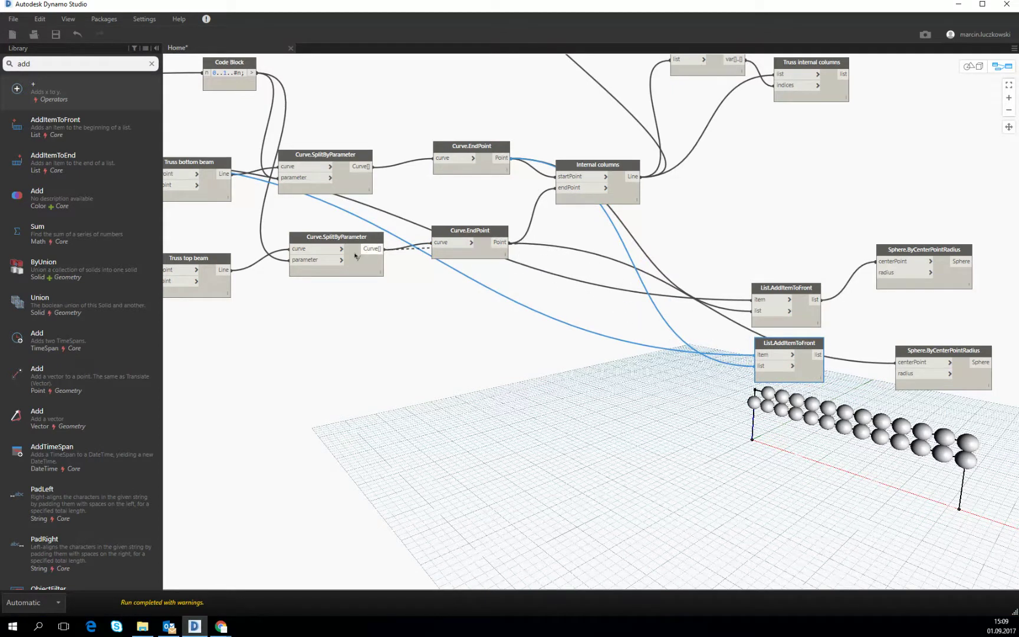
pyautogui.click(766, 366)
pyautogui.click(765, 356)
pyautogui.scroll(-5, 632, 347)
pyautogui.click(634, 346)
pyautogui.scroll(4, 334, 329)
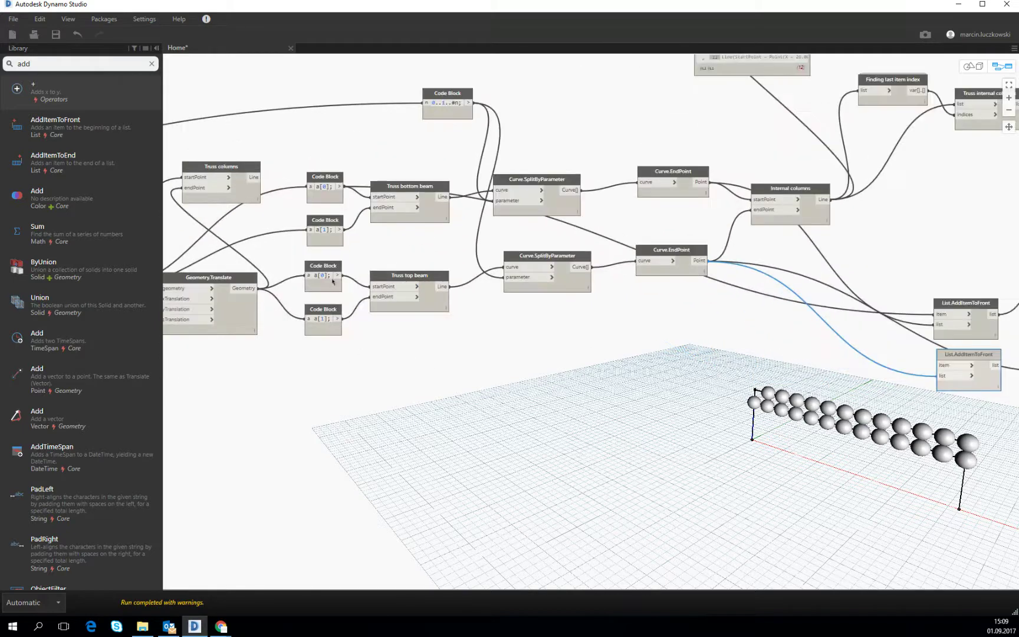
pyautogui.scroll(-3, 337, 278)
pyautogui.scroll(3, 277, 292)
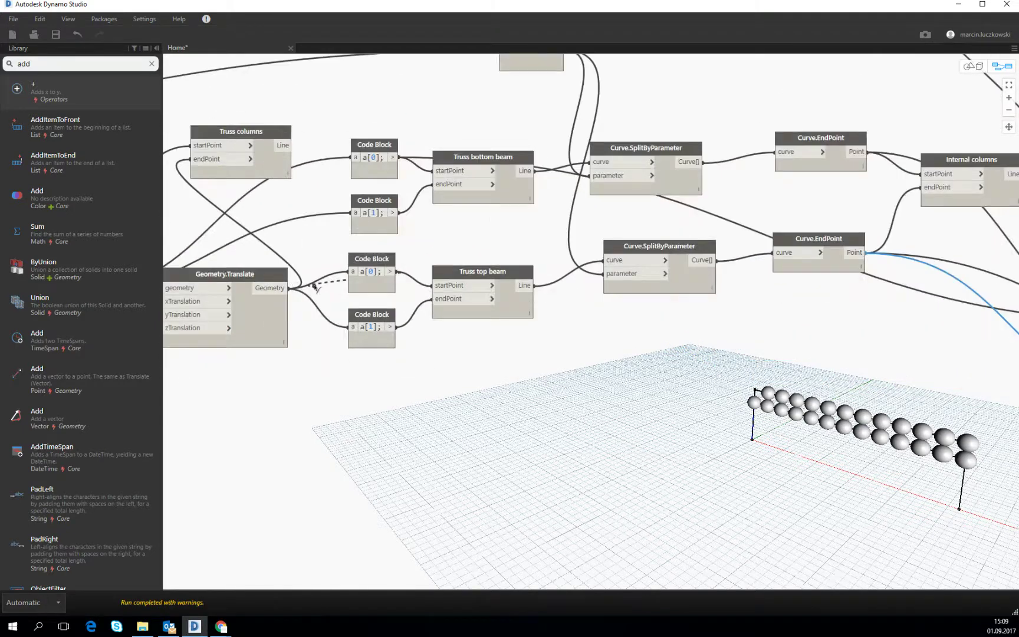
pyautogui.scroll(-4, 443, 304)
pyautogui.scroll(3, 673, 313)
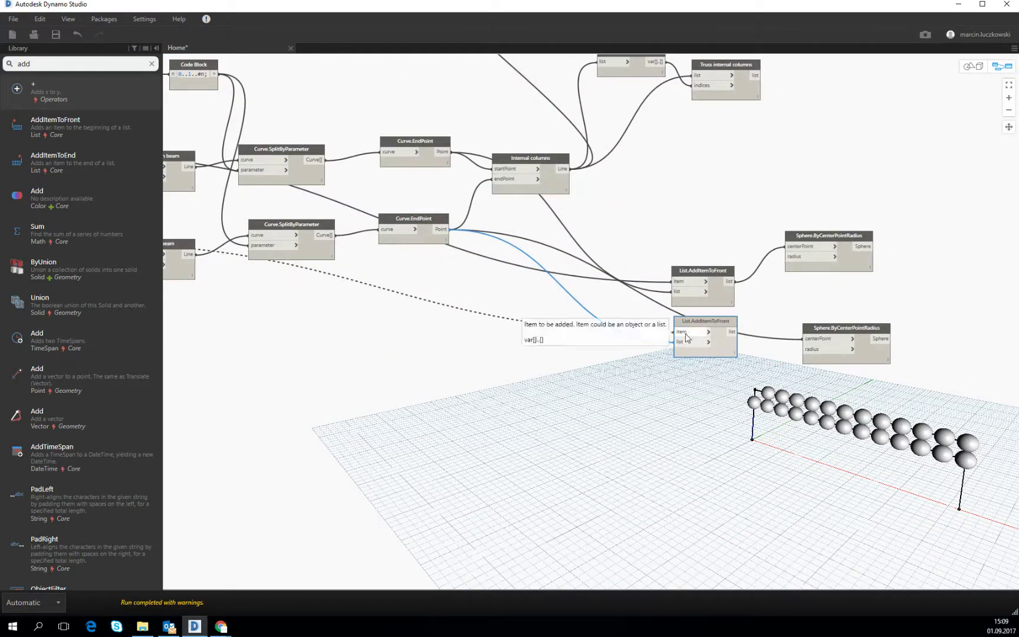
pyautogui.click(678, 332)
pyautogui.click(628, 366)
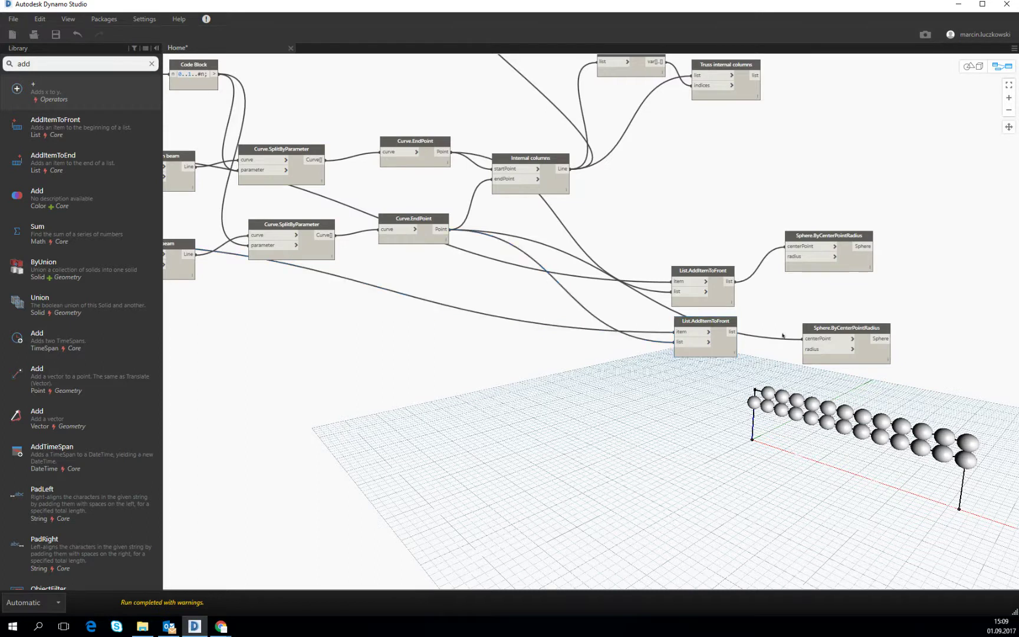
# Connect the copy's list output to the lower sphere node and rearrange both sphere nodes
pyautogui.click(732, 332)
pyautogui.click(809, 342)
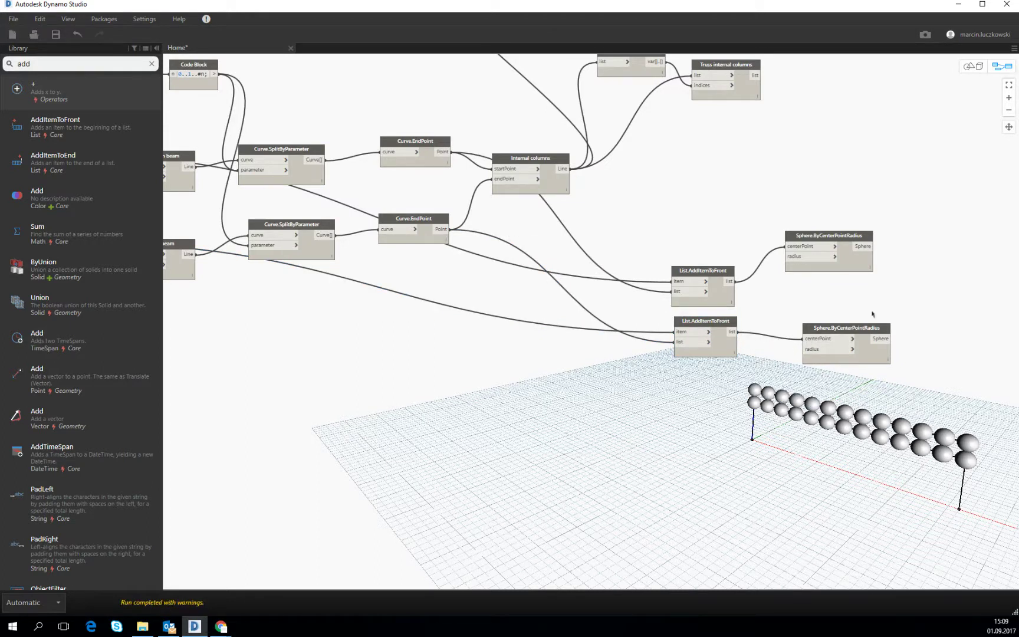
pyautogui.moveTo(878, 326); pyautogui.dragTo(845, 355)
pyautogui.moveTo(839, 240); pyautogui.dragTo(818, 196)
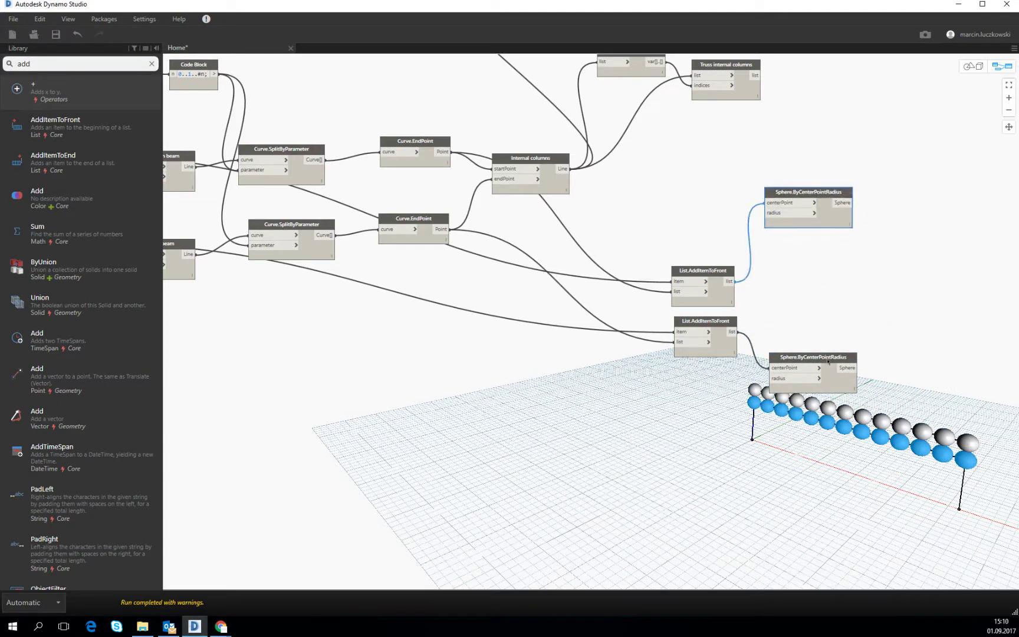
pyautogui.moveTo(775, 322); pyautogui.dragTo(719, 303, button='middle')
# Add a List.DropEveryNthItem node from the 'cull' search and feed it the upper joint list
pyautogui.doubleClick(23, 63)
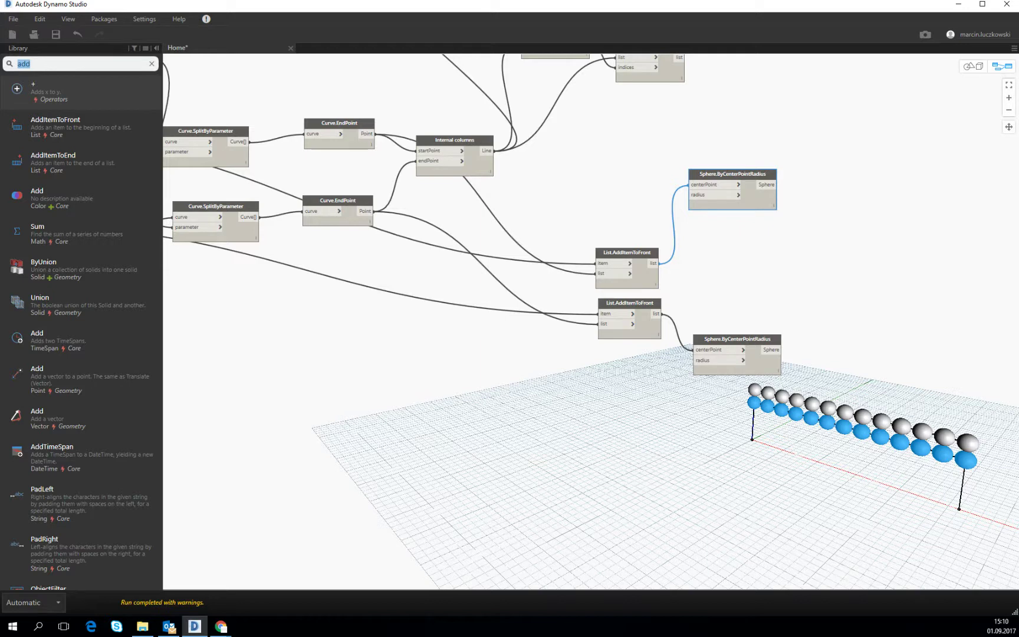
pyautogui.write('cull')
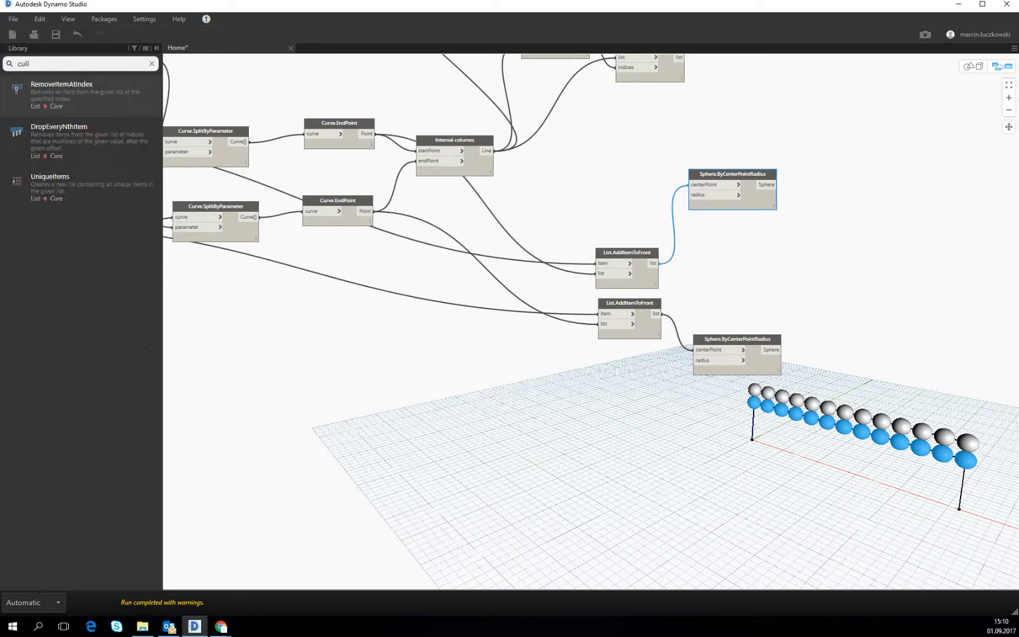
pyautogui.moveTo(63, 131)
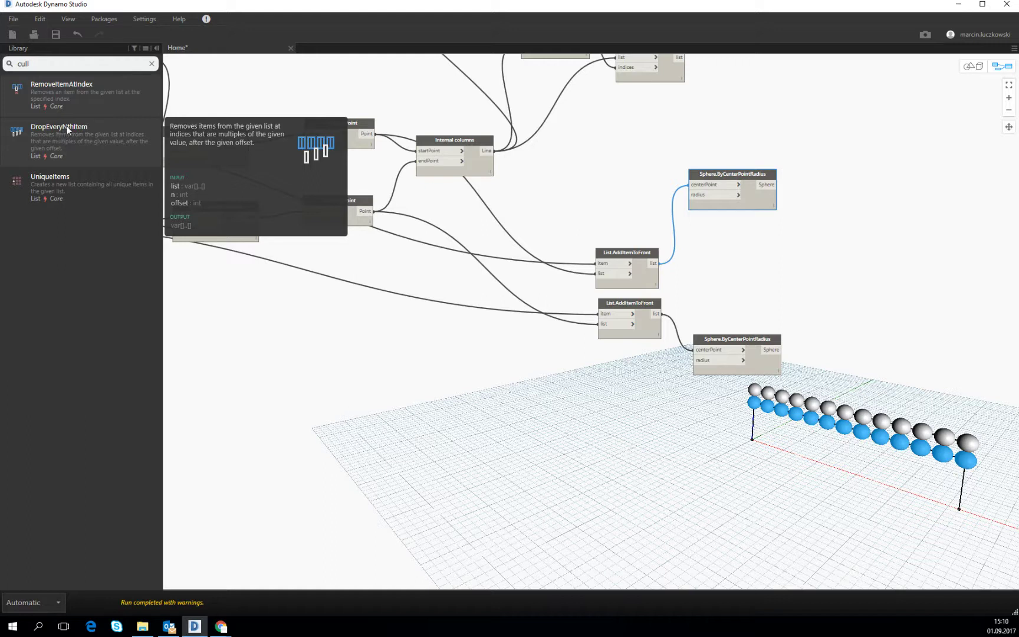
pyautogui.click(66, 126)
pyautogui.moveTo(744, 322); pyautogui.dragTo(826, 247)
pyautogui.click(654, 263)
pyautogui.click(800, 255)
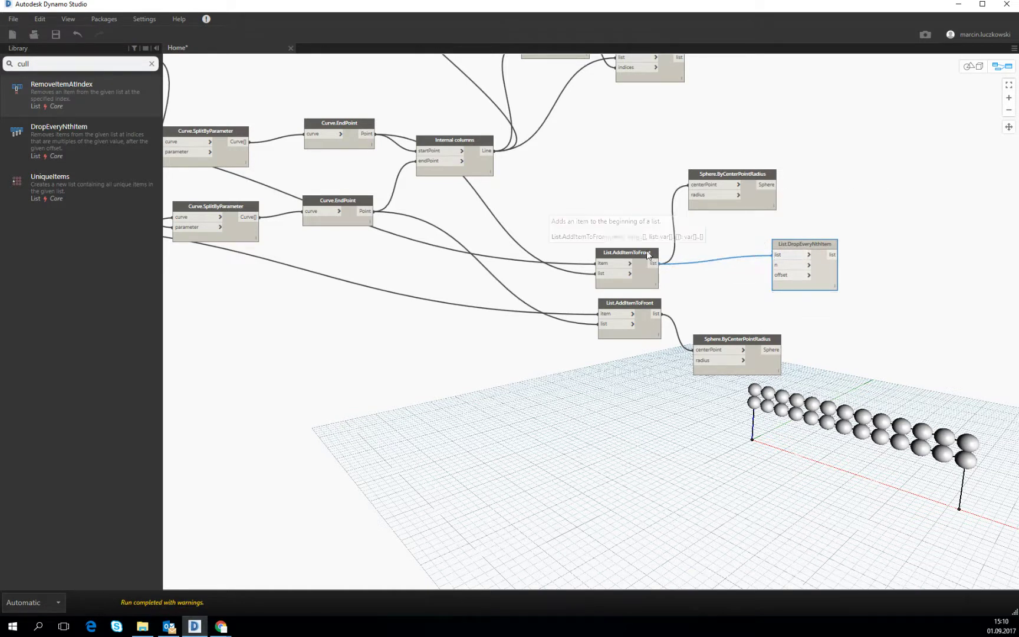
# Use the culled list output as the upper sphere node's centre points
pyautogui.click(740, 176)
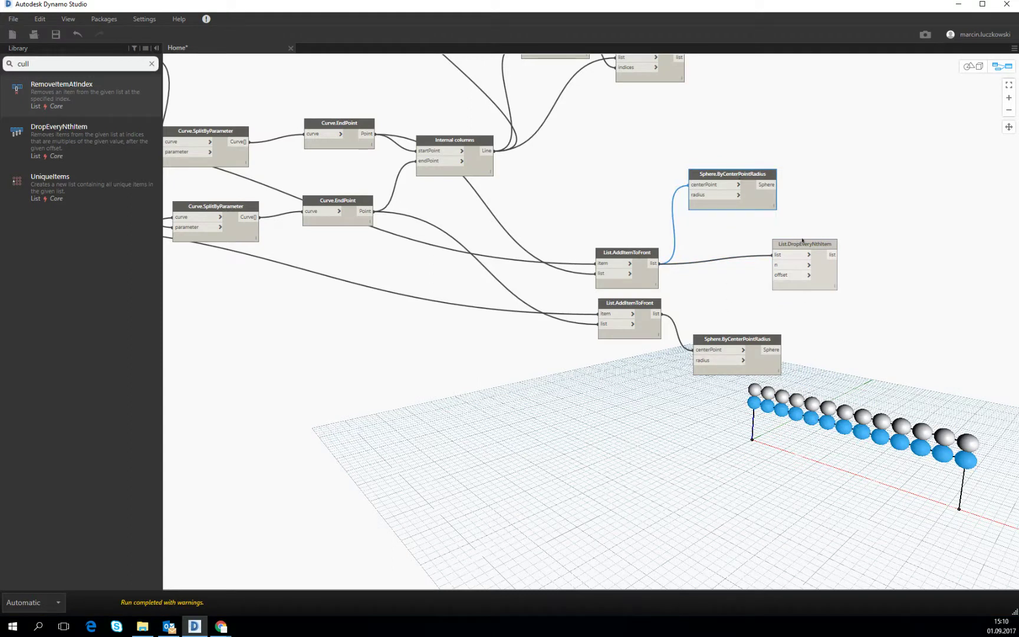
pyautogui.click(793, 276)
pyautogui.moveTo(713, 184); pyautogui.dragTo(884, 162)
pyautogui.click(832, 255)
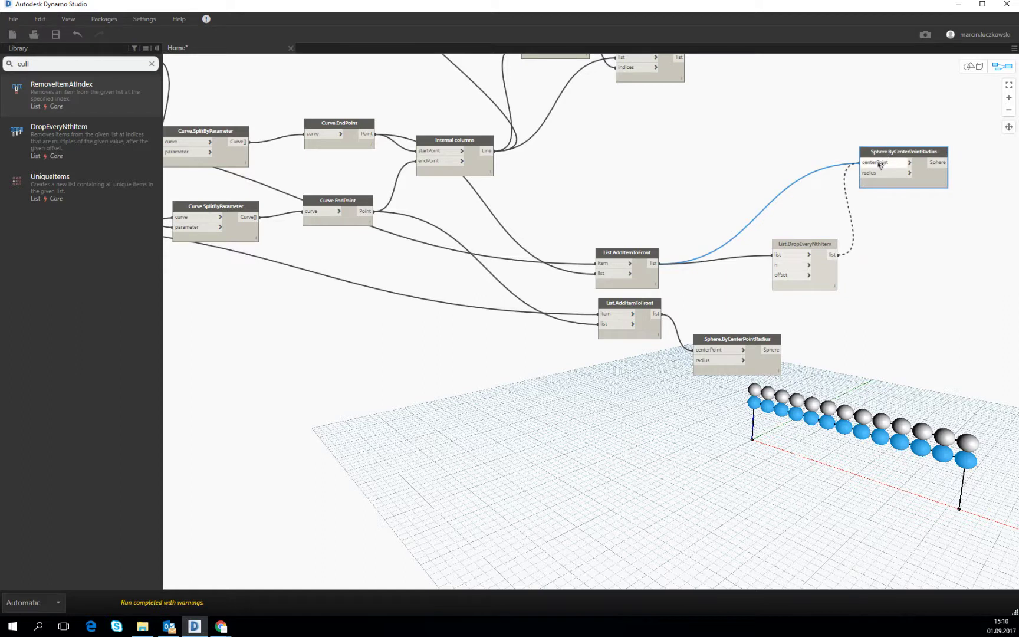
pyautogui.click(900, 161)
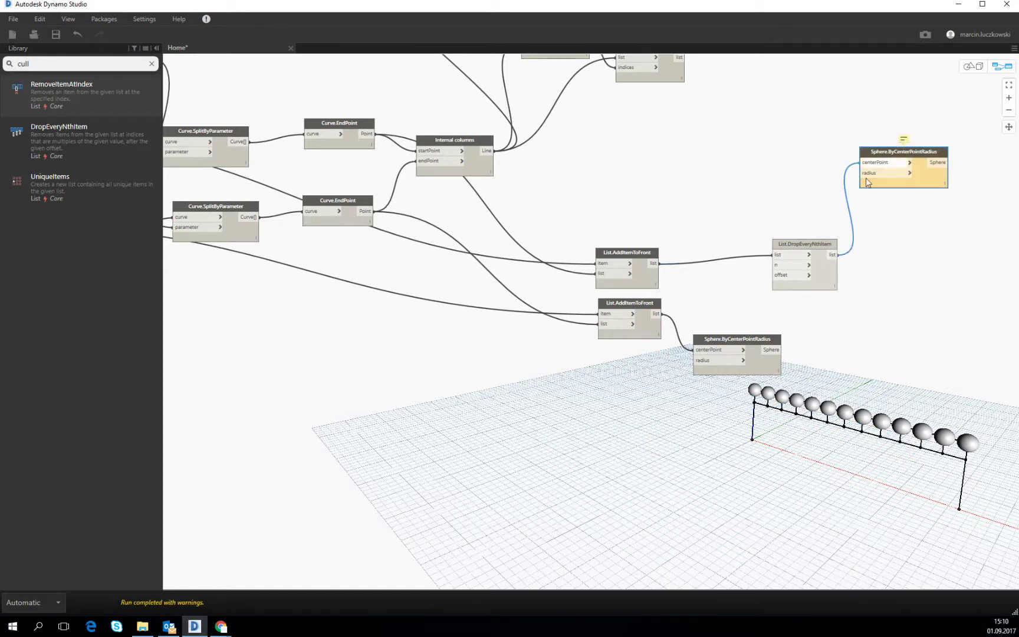
pyautogui.click(715, 285)
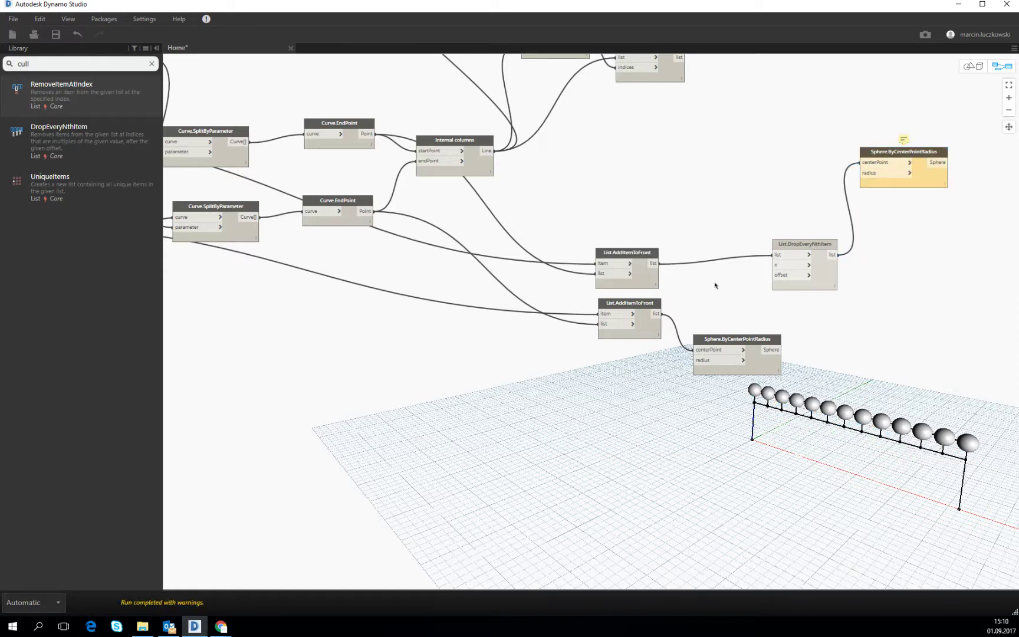
# Create a code block holding 2 and wire it to DropEveryNthItem's n input
pyautogui.rightClick(718, 283)
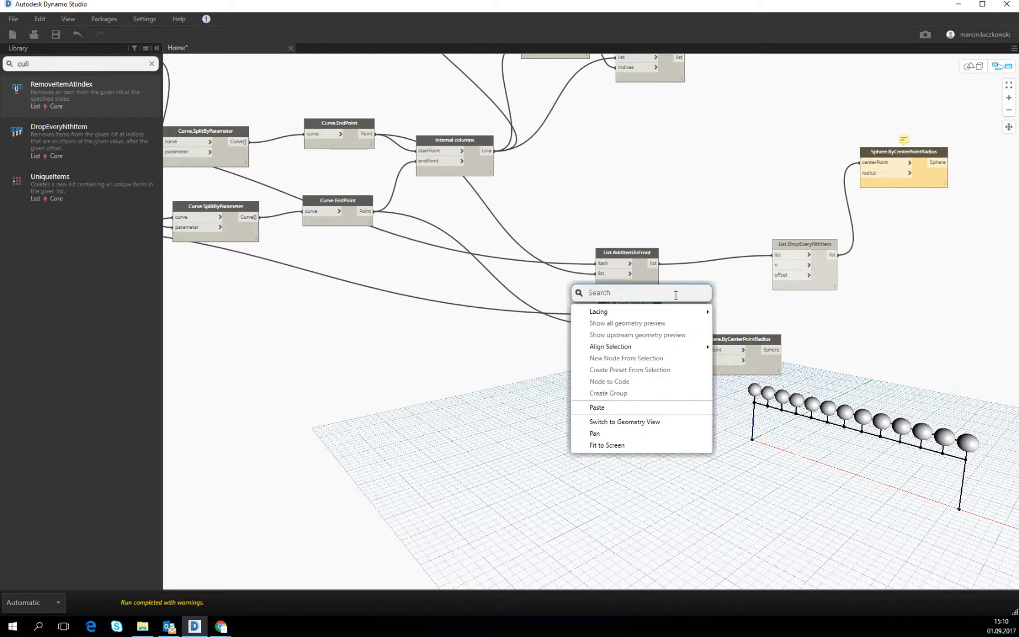
pyautogui.write('2')
pyautogui.click(684, 217)
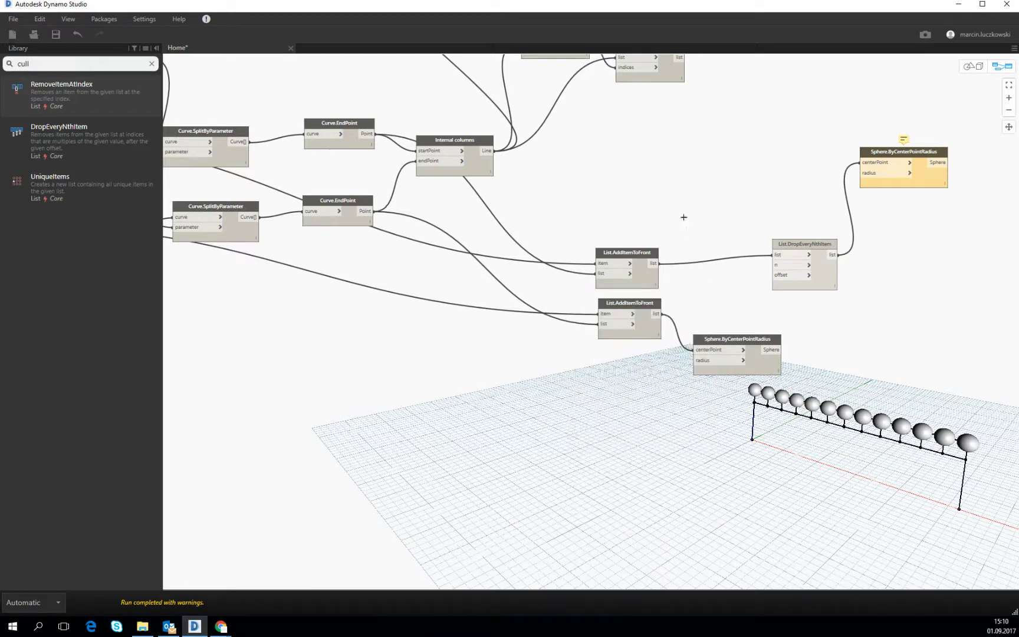
pyautogui.doubleClick(718, 287)
pyautogui.write('2')
pyautogui.click(716, 214)
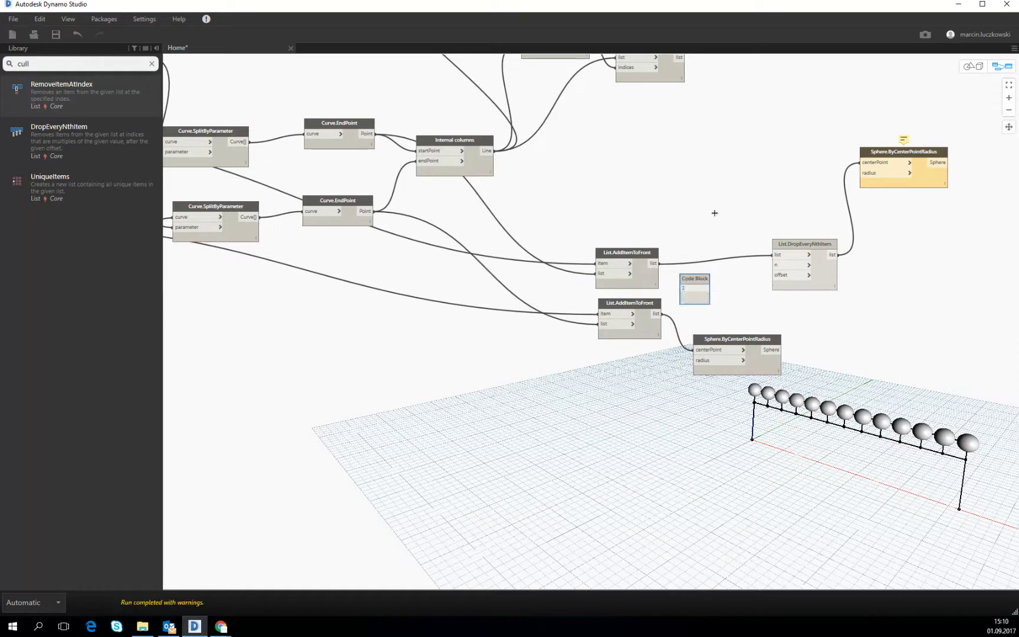
pyautogui.moveTo(695, 279); pyautogui.dragTo(723, 268)
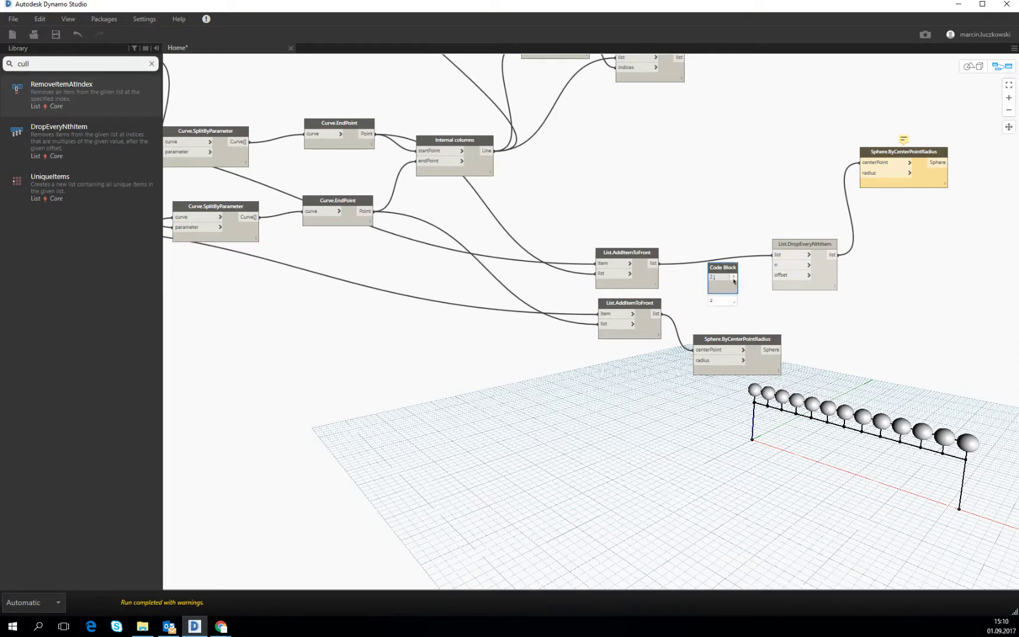
pyautogui.moveTo(734, 277); pyautogui.dragTo(775, 265)
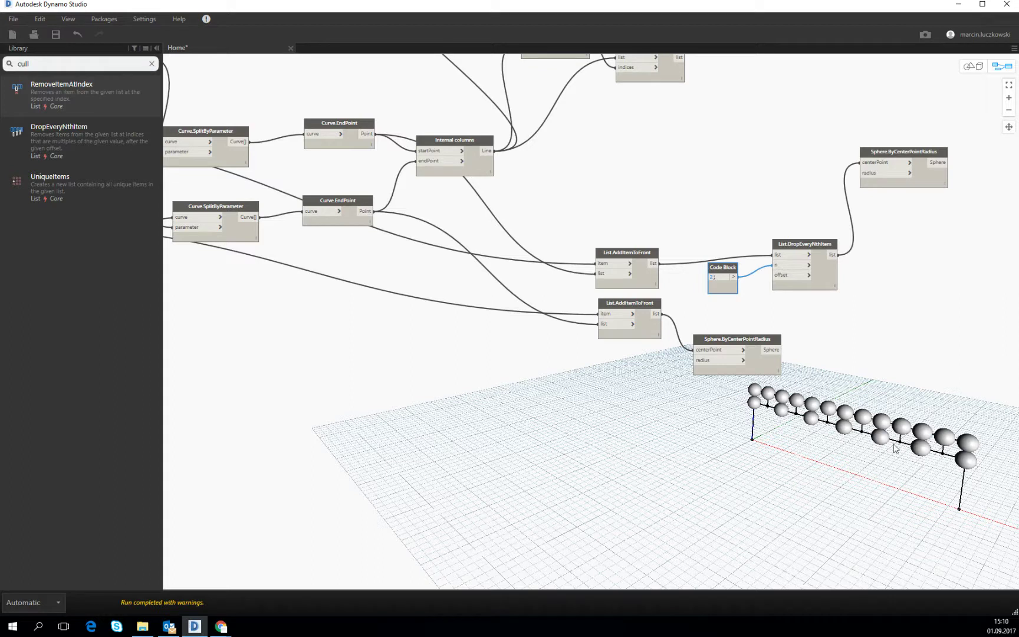
# Copy the n=2 code block and DropEveryNthItem for the lower joint list, feeding the lower sphere node
pyautogui.moveTo(852, 295); pyautogui.dragTo(686, 213)
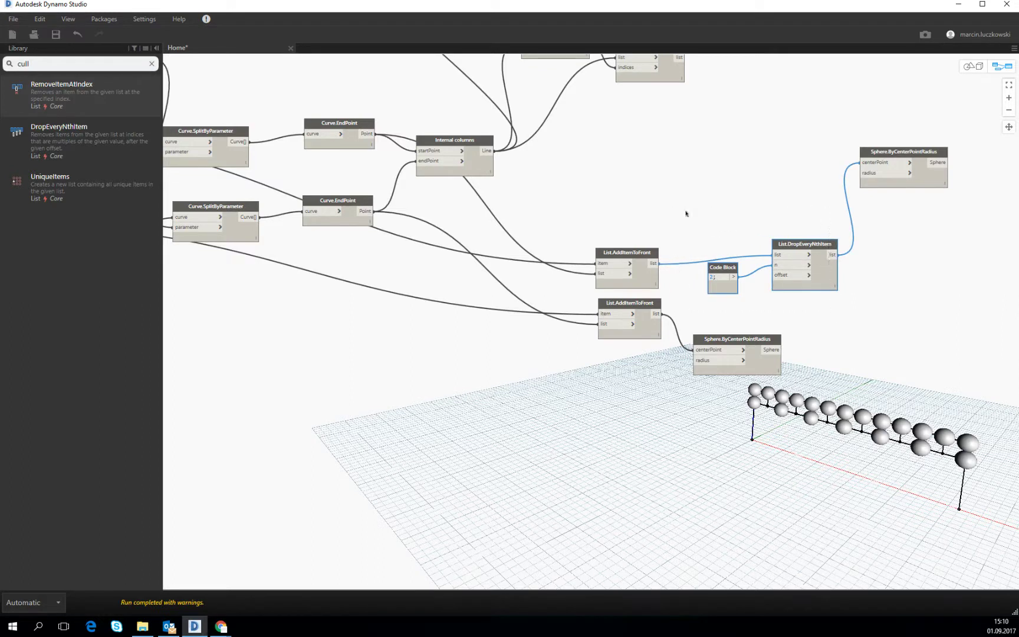
pyautogui.hotkey('ctrl', 'c')
pyautogui.hotkey('ctrl', 'v')
pyautogui.moveTo(929, 230); pyautogui.dragTo(874, 311)
pyautogui.moveTo(656, 314); pyautogui.dragTo(854, 317)
pyautogui.moveTo(731, 339); pyautogui.dragTo(956, 383)
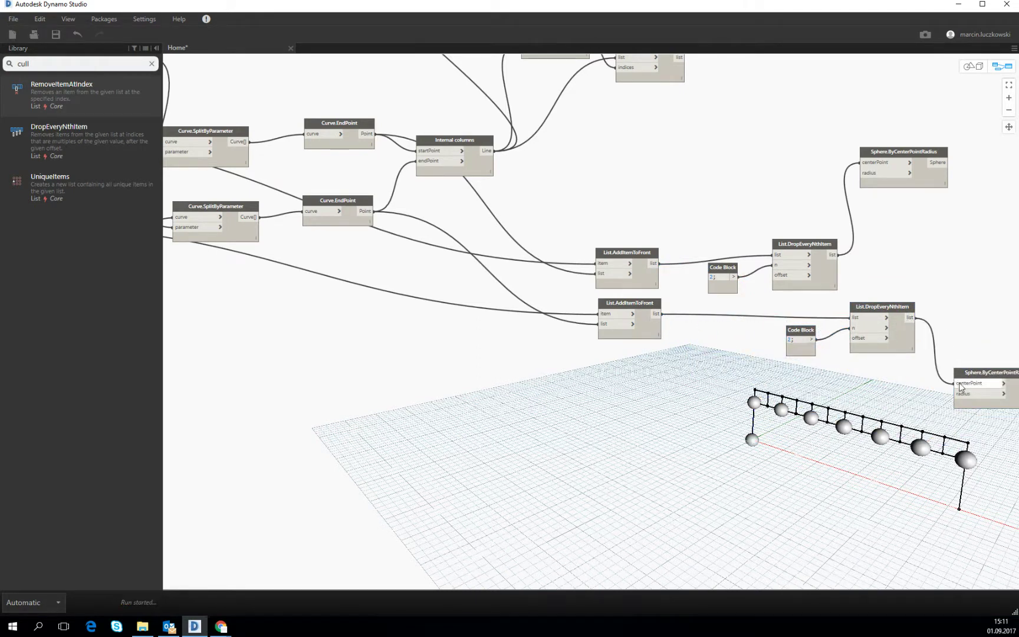
# Rearrange the lower culling nodes and lower sphere node into a tidier layout
pyautogui.moveTo(897, 361); pyautogui.dragTo(703, 323, button='middle')
pyautogui.moveTo(711, 339); pyautogui.dragTo(615, 272)
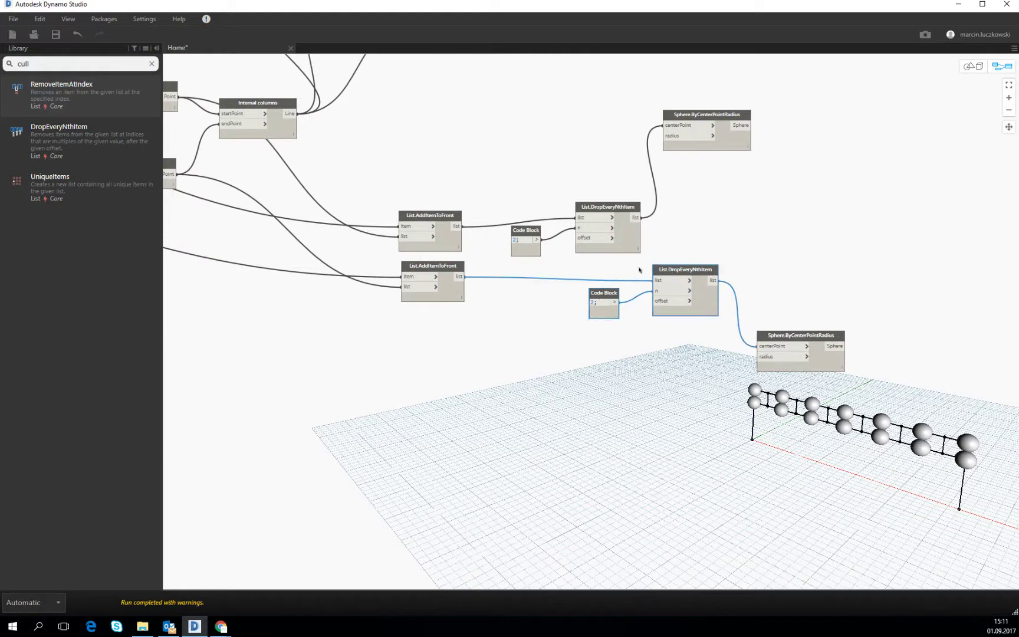
pyautogui.moveTo(680, 274); pyautogui.dragTo(605, 280)
pyautogui.moveTo(832, 336); pyautogui.dragTo(709, 411)
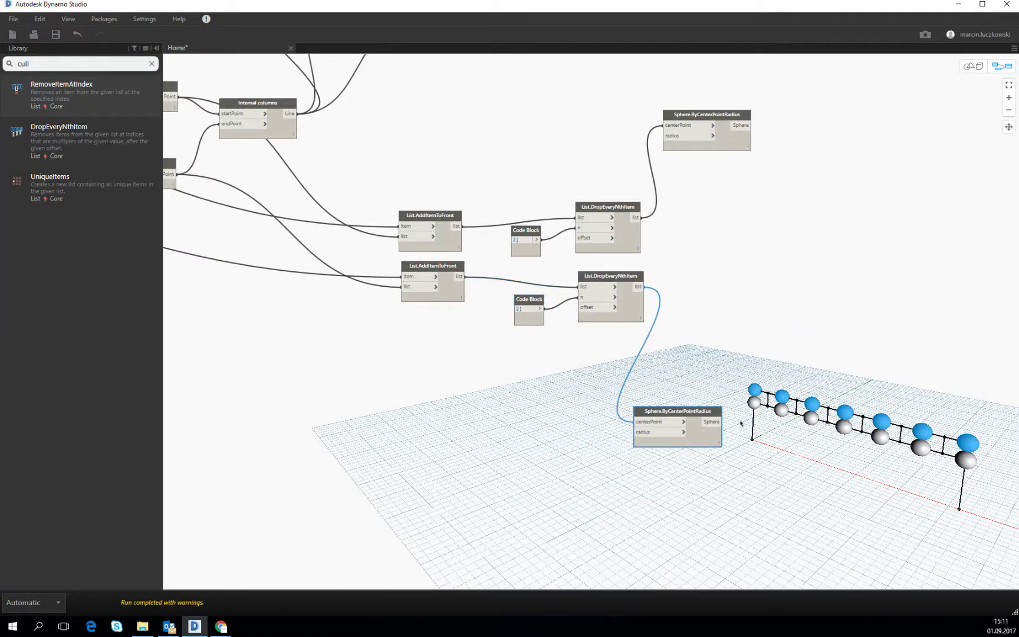
pyautogui.click(755, 374)
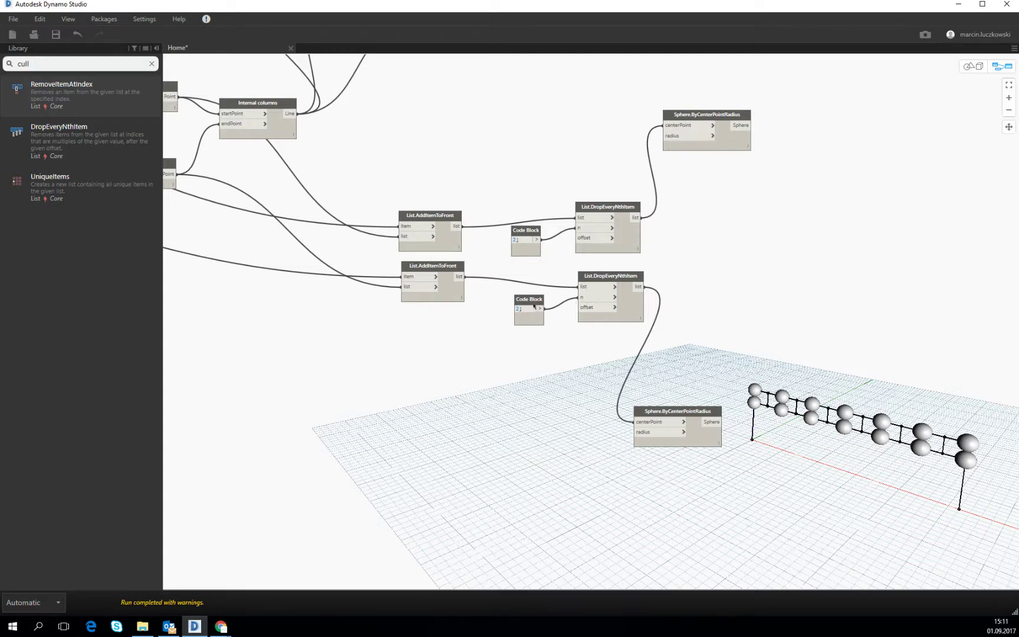
pyautogui.scroll(3, 534, 305)
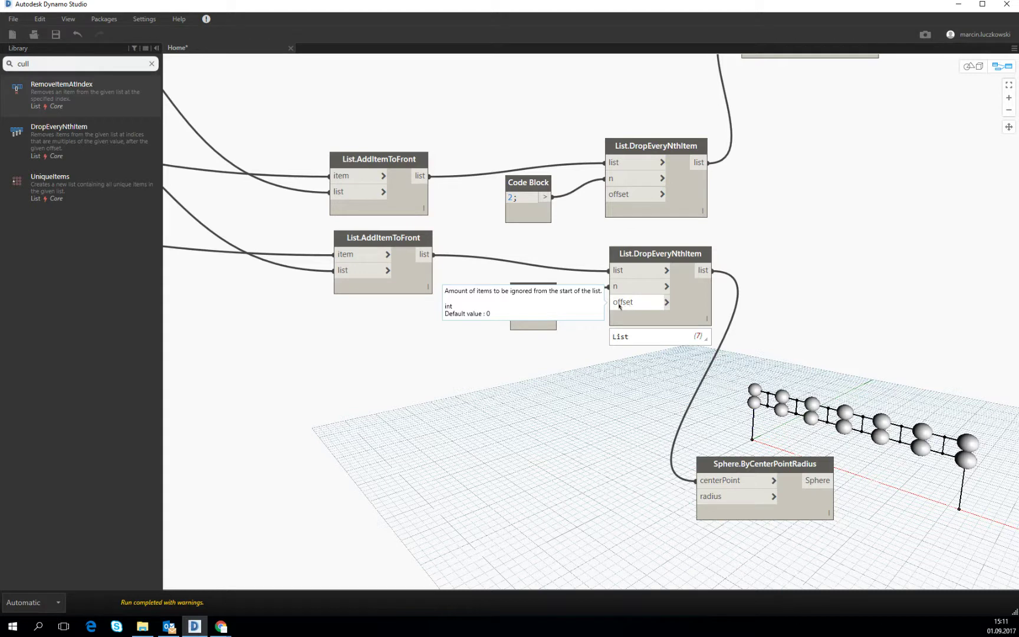
# Create a code block holding 1 and wire it to the lower DropEveryNthItem's offset input
pyautogui.doubleClick(544, 361)
pyautogui.write('1')
pyautogui.click(531, 409)
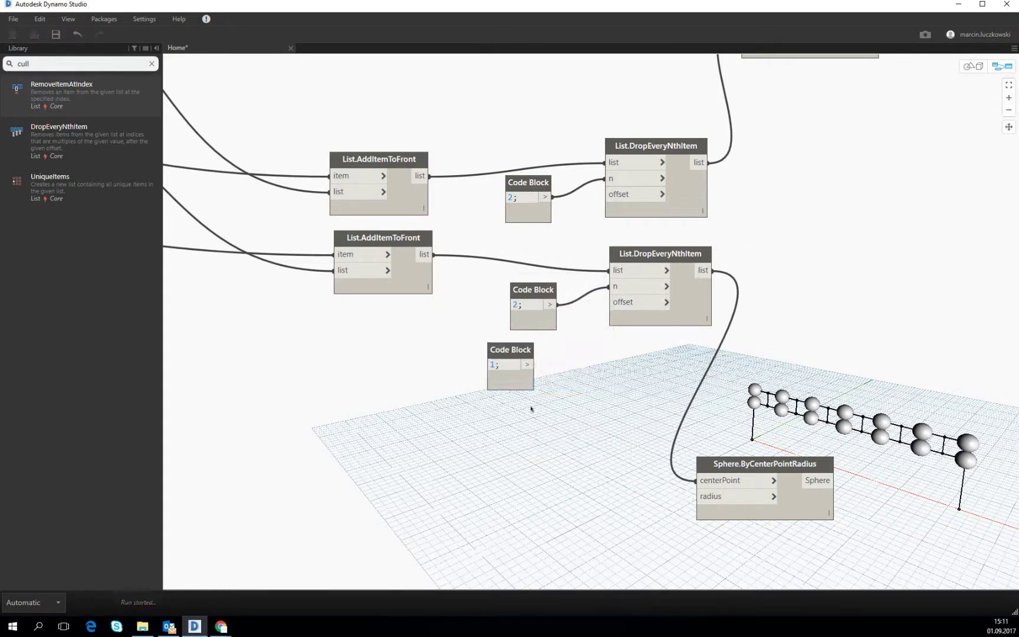
pyautogui.moveTo(527, 364); pyautogui.dragTo(609, 302)
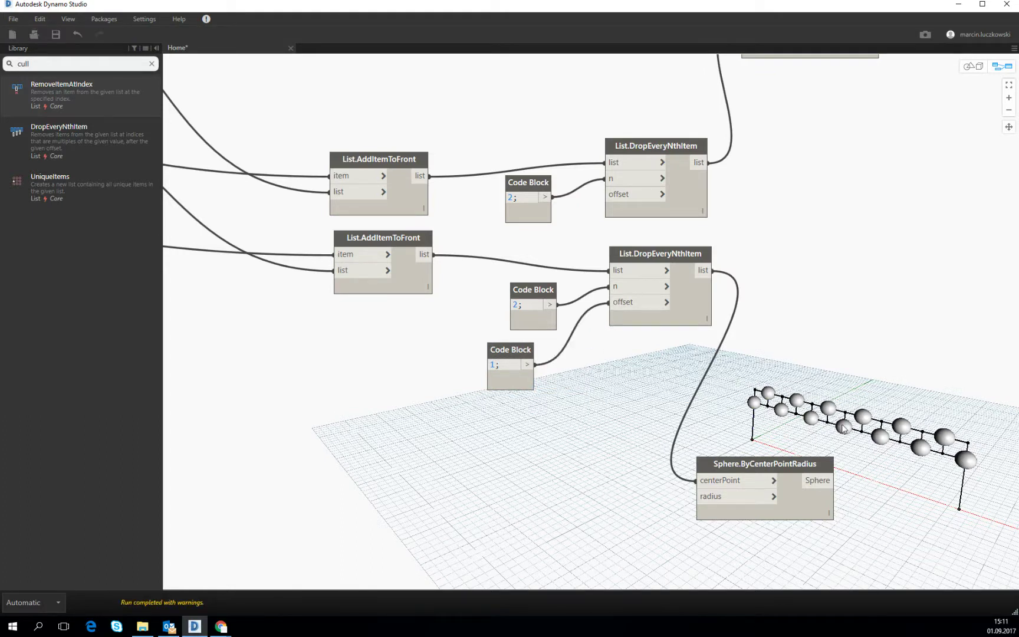
pyautogui.moveTo(840, 309); pyautogui.dragTo(759, 304, button='middle')
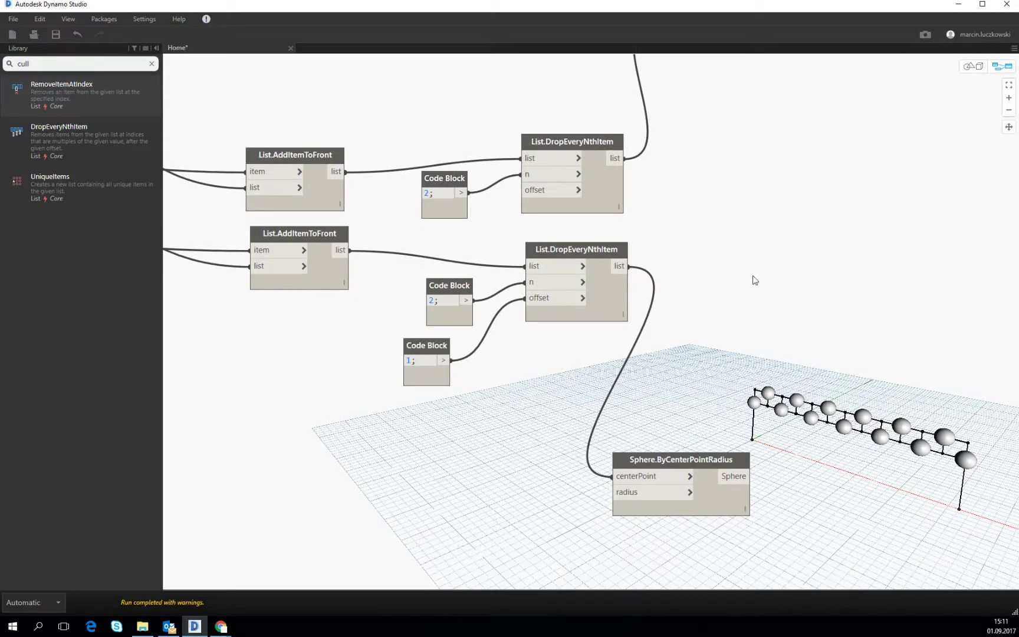
pyautogui.scroll(-2, 660, 236)
pyautogui.moveTo(745, 251); pyautogui.dragTo(708, 253, button='middle')
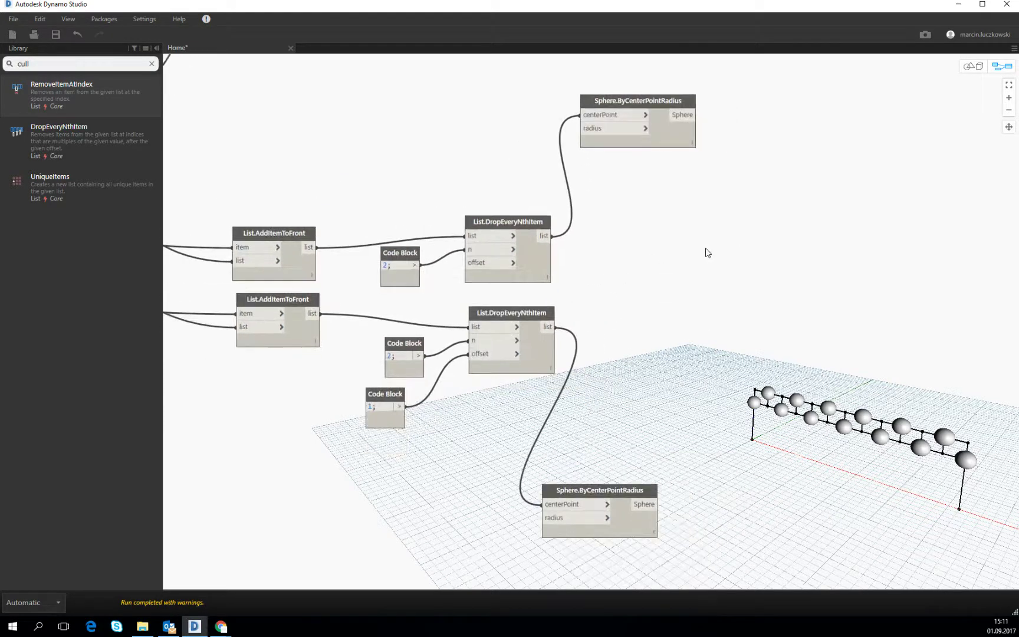
# Add a Line.ByStartPointEndPoint node: upper culled joints as startPoint, lower culled joints as endPoint
pyautogui.rightClick(685, 273)
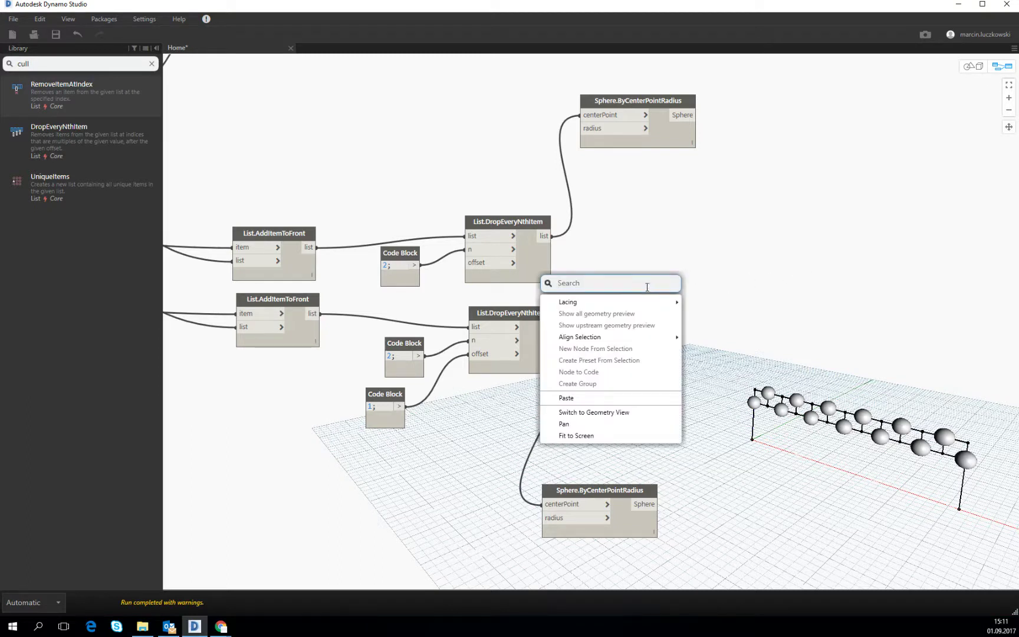
pyautogui.write('line')
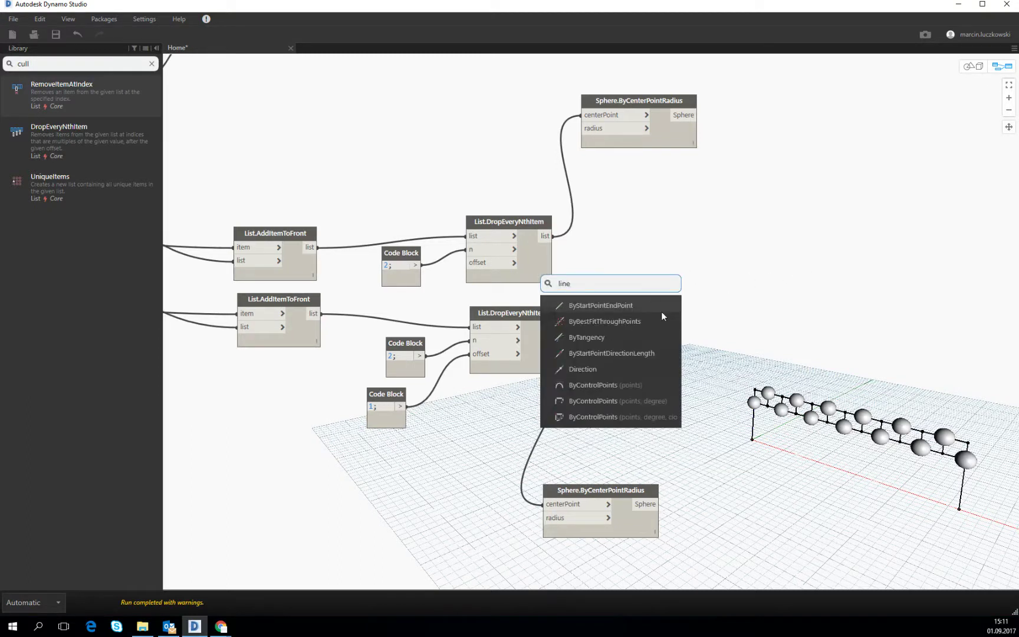
pyautogui.click(644, 307)
pyautogui.moveTo(666, 324); pyautogui.dragTo(647, 274)
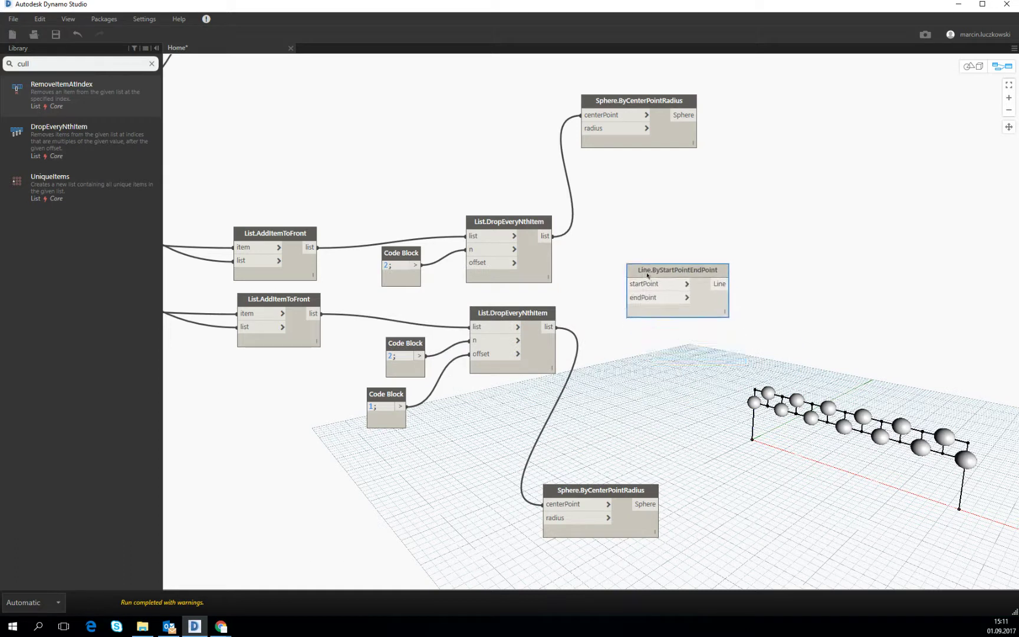
pyautogui.click(553, 236)
pyautogui.click(627, 283)
pyautogui.click(627, 298)
pyautogui.click(549, 327)
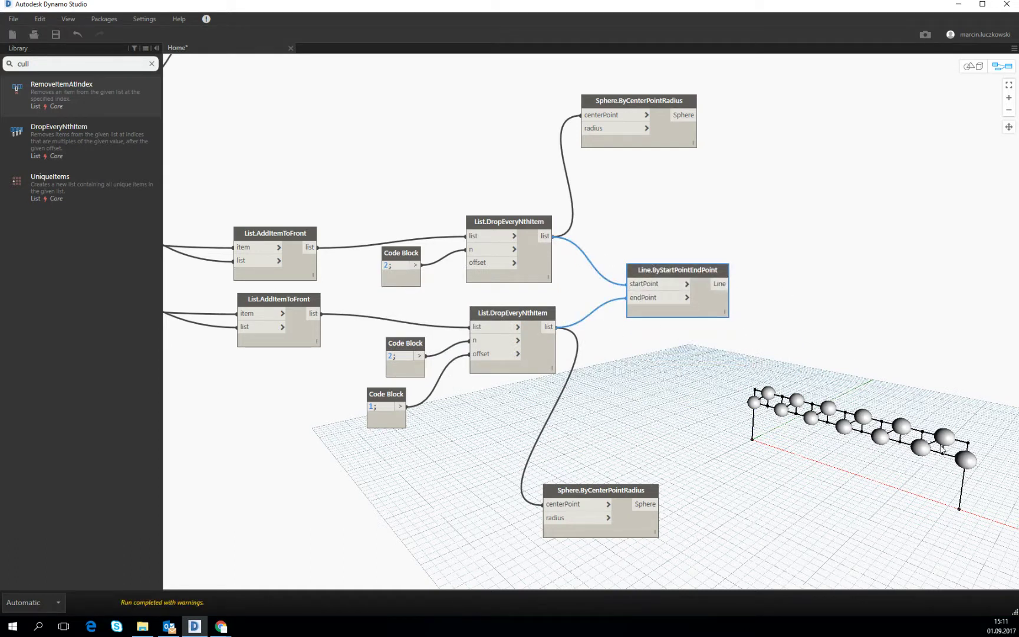
pyautogui.moveTo(782, 292); pyautogui.dragTo(779, 283, button='middle')
pyautogui.moveTo(679, 265); pyautogui.dragTo(670, 275)
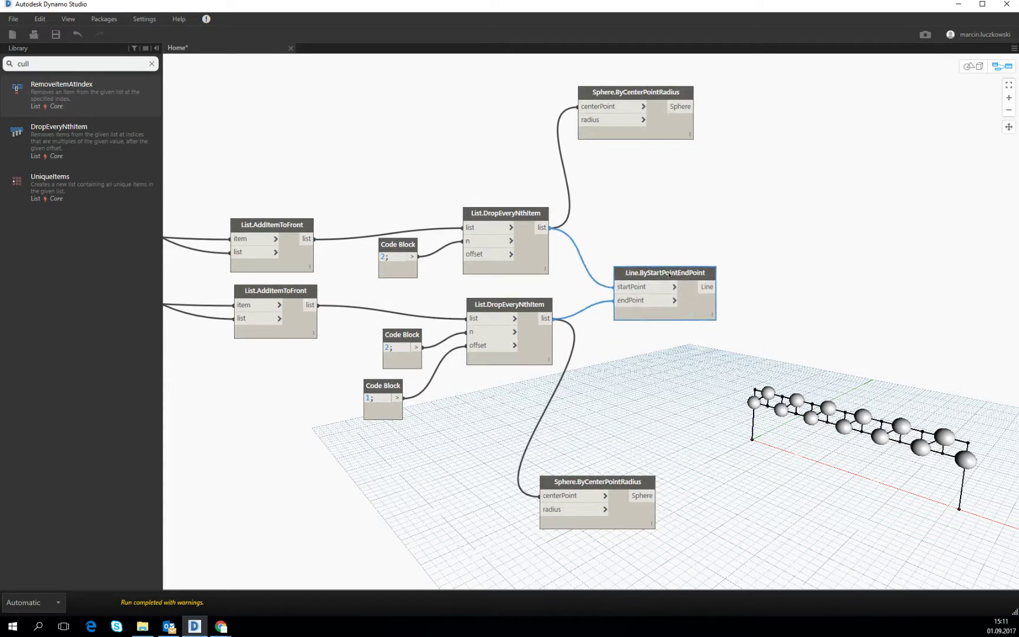
# Orbit and pan the 3D preview to inspect the zigzag diagonals, then return to the node graph
pyautogui.click(973, 66)
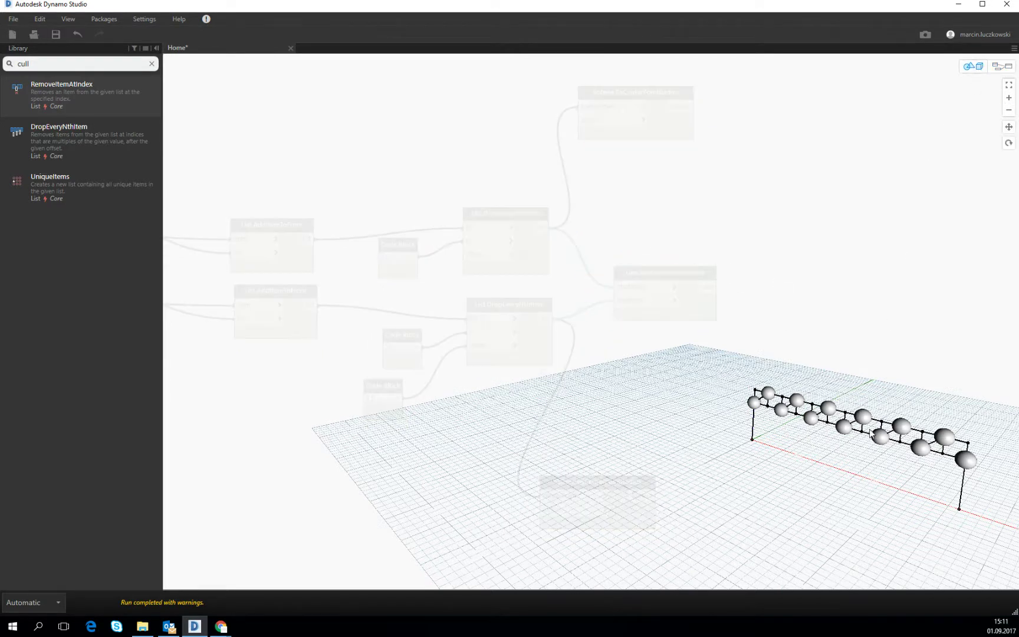
pyautogui.moveTo(851, 376)
pyautogui.mouseDown(button='right')
pyautogui.moveTo(865, 350)
pyautogui.moveTo(881, 357)
pyautogui.moveTo(847, 411)
pyautogui.moveTo(849, 401)
pyautogui.mouseUp(button='right')
pyautogui.scroll(2, 916, 422)
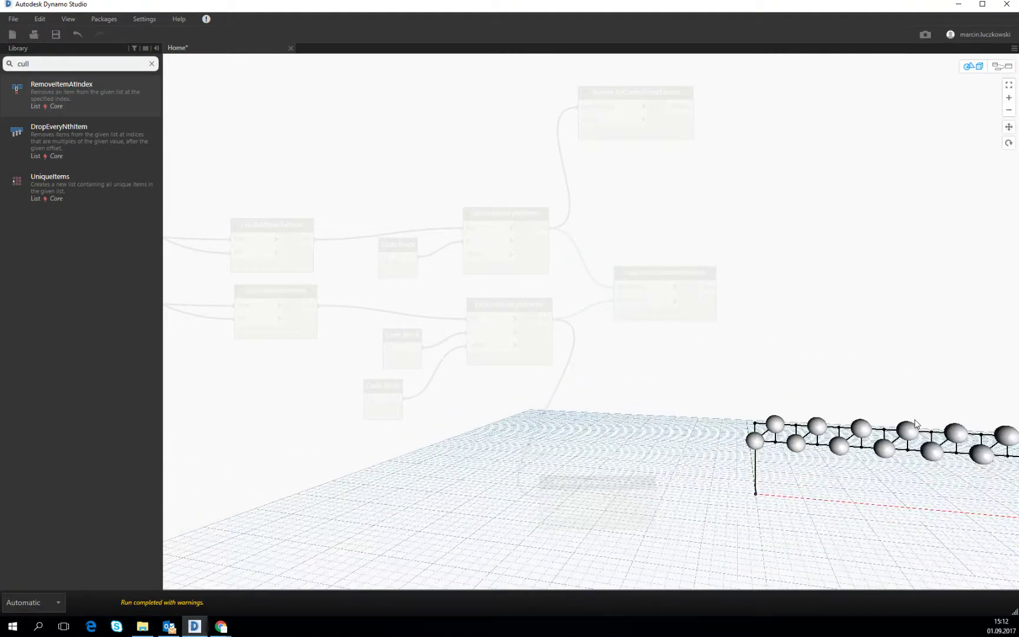
pyautogui.moveTo(887, 421); pyautogui.dragTo(786, 418, button='middle')
pyautogui.scroll(1, 783, 439)
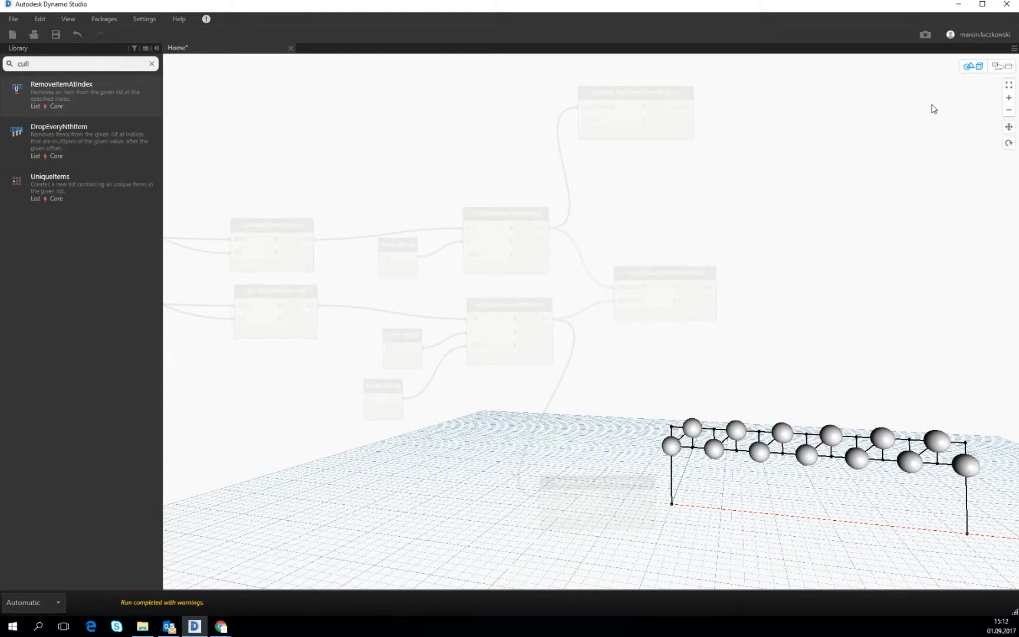
pyautogui.click(1002, 66)
pyautogui.moveTo(787, 220); pyautogui.dragTo(675, 268, button='middle')
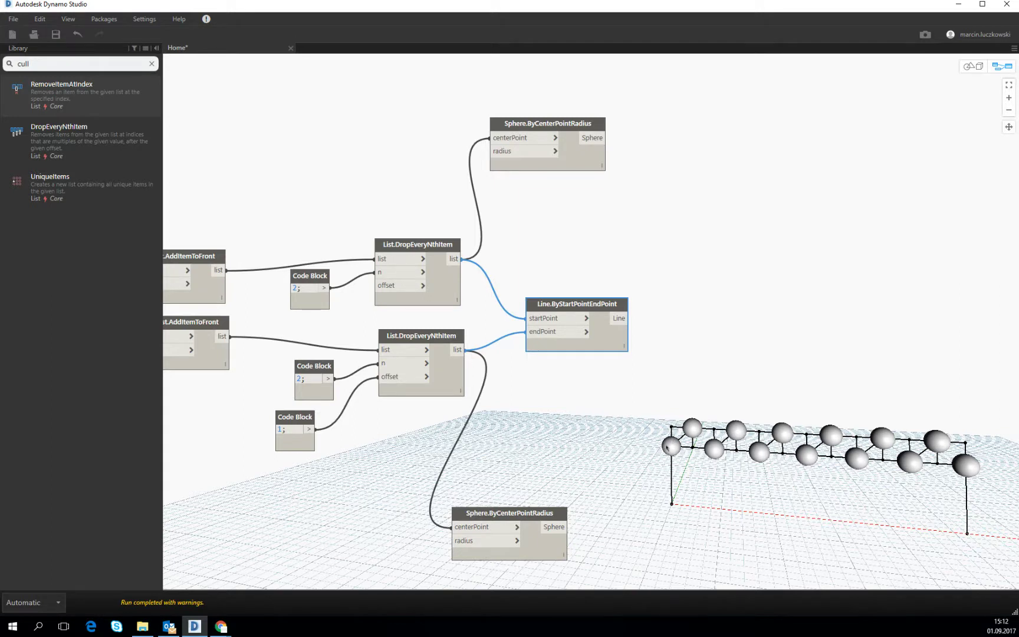
# Add a List.RemoveItemAtIndex node and feed it the upper DropEveryNthItem's list output
pyautogui.moveTo(647, 210); pyautogui.dragTo(624, 223, button='middle')
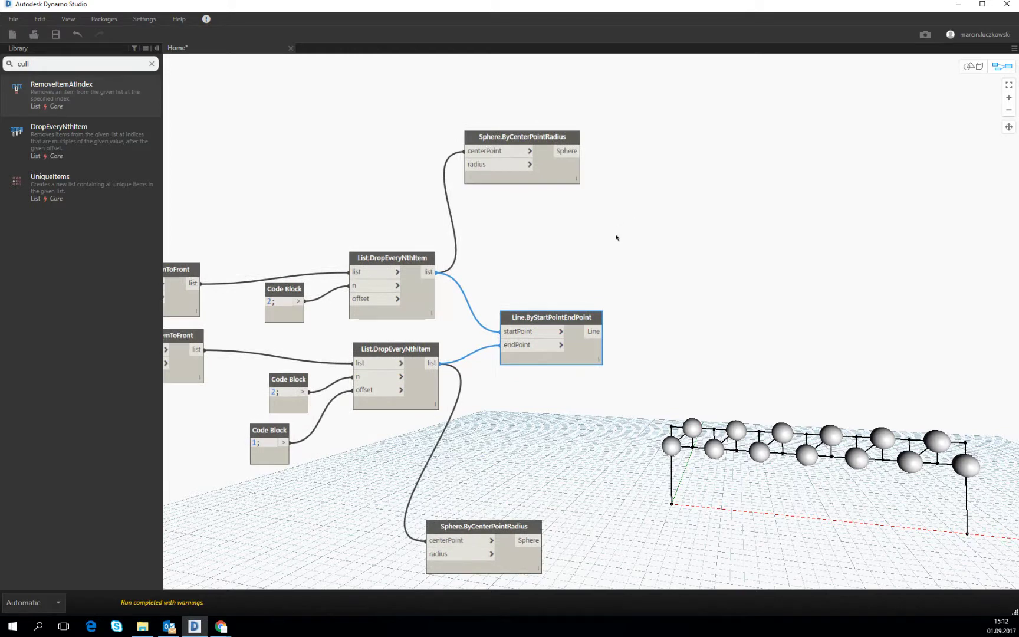
pyautogui.moveTo(67, 64); pyautogui.dragTo(8, 66)
pyautogui.moveTo(47, 85)
pyautogui.click(51, 86)
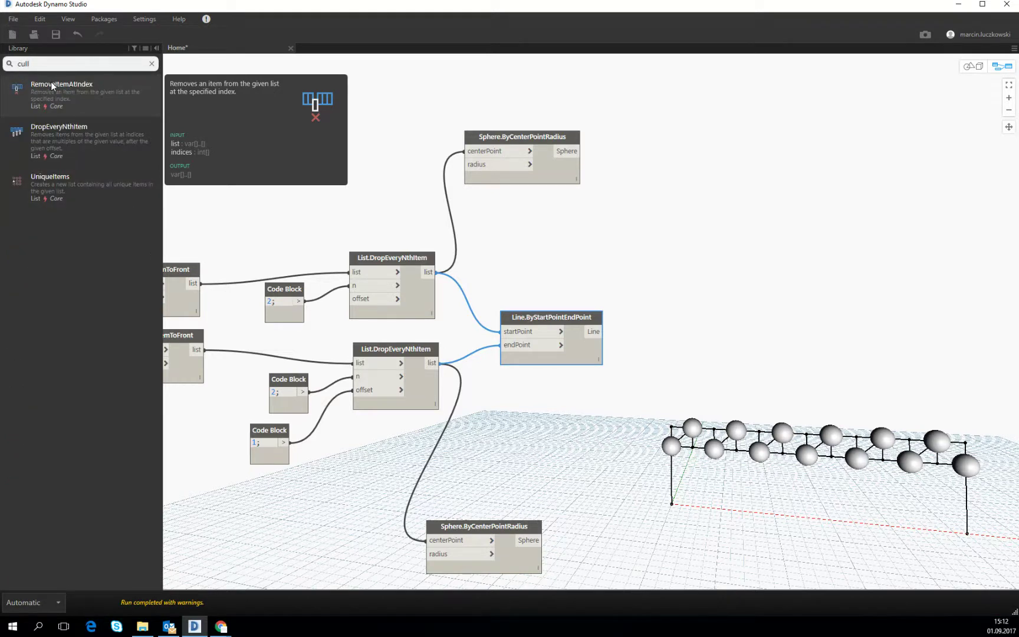
pyautogui.moveTo(45, 62); pyautogui.dragTo(2, 72)
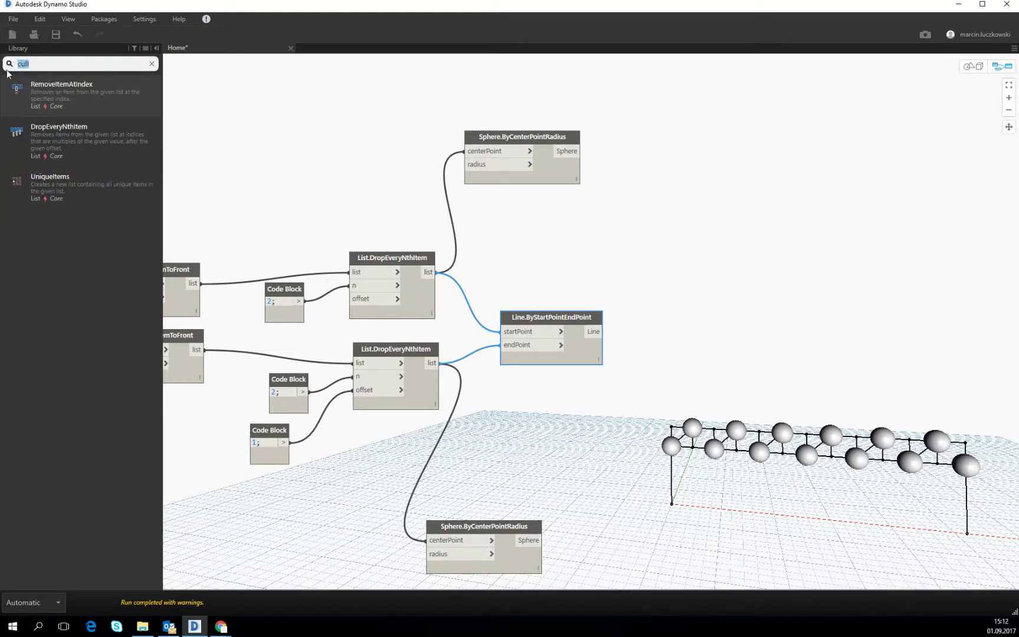
pyautogui.click(67, 89)
pyautogui.moveTo(617, 302); pyautogui.dragTo(680, 214)
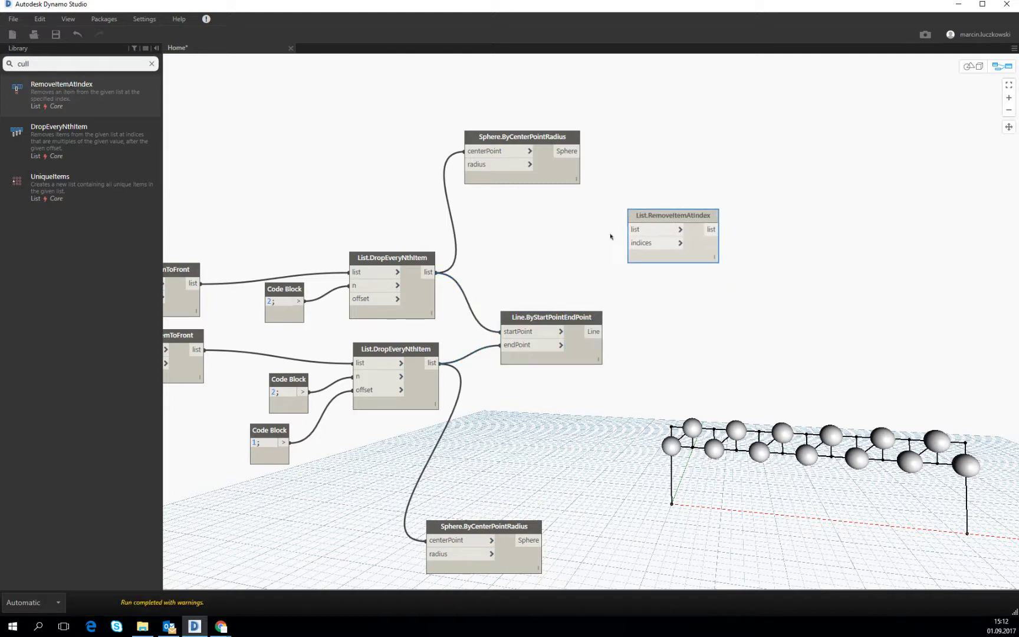
pyautogui.click(391, 263)
pyautogui.click(514, 173)
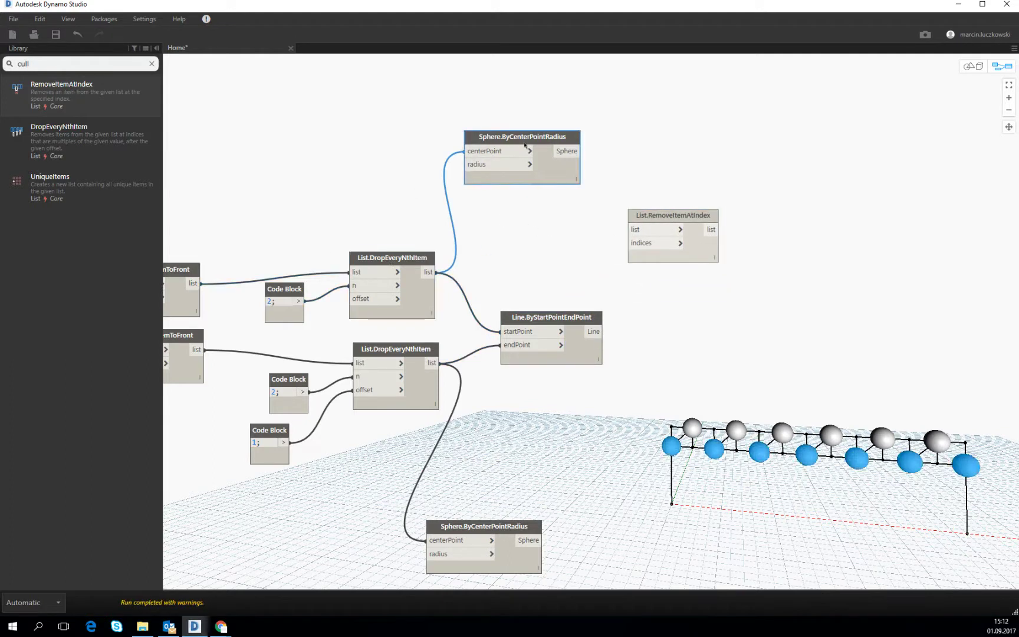
pyautogui.moveTo(437, 272); pyautogui.dragTo(629, 229)
# Add a Code Block with value 0 and wire it into RemoveItemAtIndex's indices input
pyautogui.doubleClick(576, 262)
pyautogui.write('0')
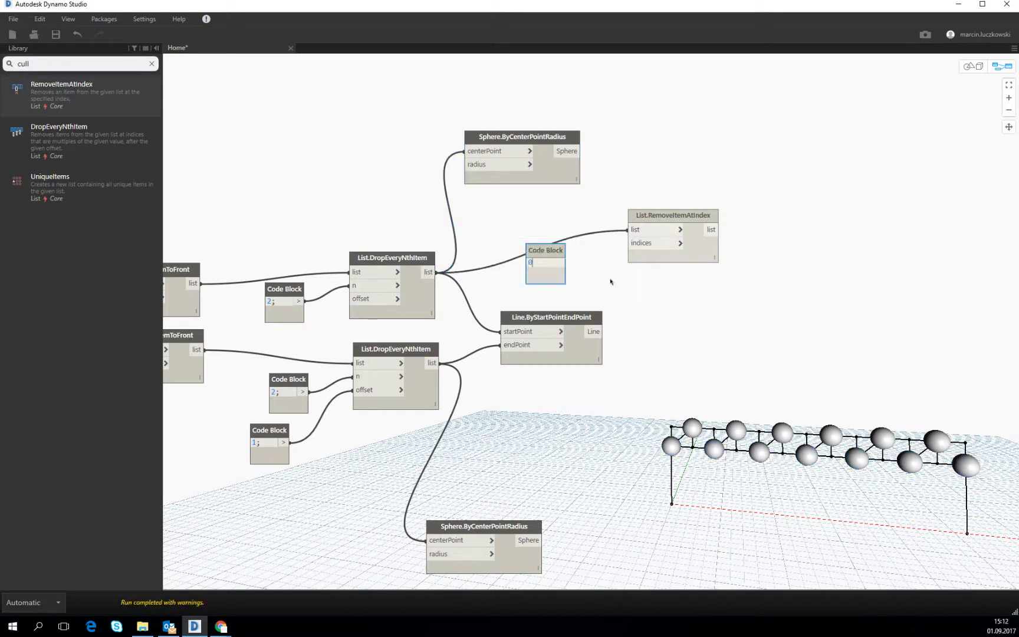
pyautogui.click(571, 278)
pyautogui.moveTo(559, 262); pyautogui.dragTo(644, 252)
pyautogui.moveTo(537, 249); pyautogui.dragTo(579, 240)
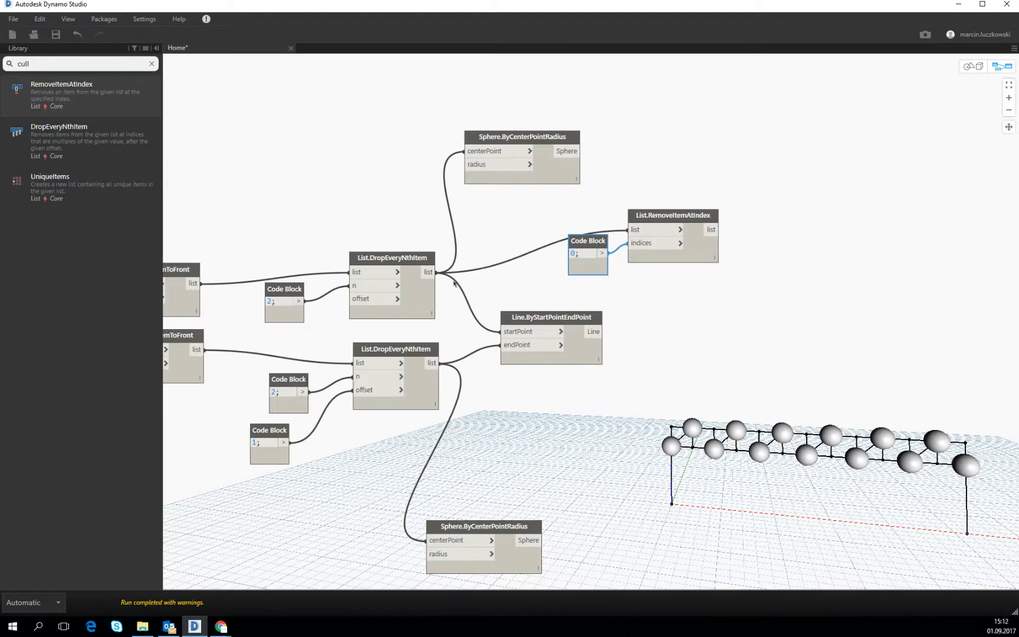
# Feed the culled joint list into the upper Sphere node's centerPoint and rearrange the nodes
pyautogui.moveTo(719, 230); pyautogui.dragTo(465, 151)
pyautogui.click(536, 143)
pyautogui.moveTo(535, 142); pyautogui.dragTo(770, 111)
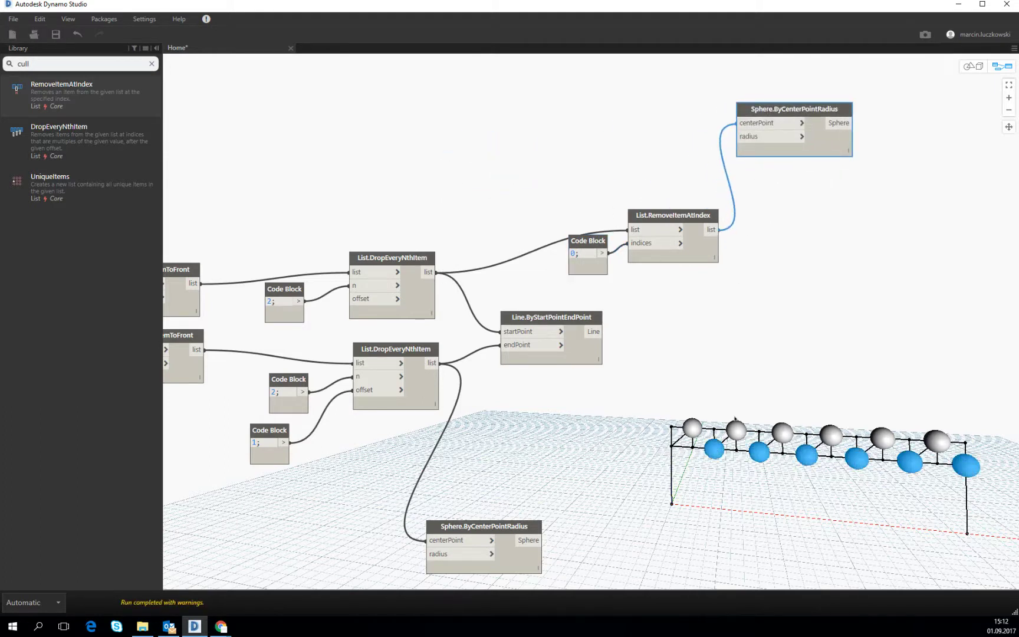
pyautogui.moveTo(798, 266); pyautogui.dragTo(741, 264, button='middle')
pyautogui.moveTo(498, 324); pyautogui.dragTo(823, 337)
# Duplicate the Line.ByStartPointEndPoint node and feed its startPoint from the culled joint list
pyautogui.hotkey('ctrl', 'c')
pyautogui.hotkey('ctrl', 'v')
pyautogui.moveTo(910, 340); pyautogui.dragTo(795, 256)
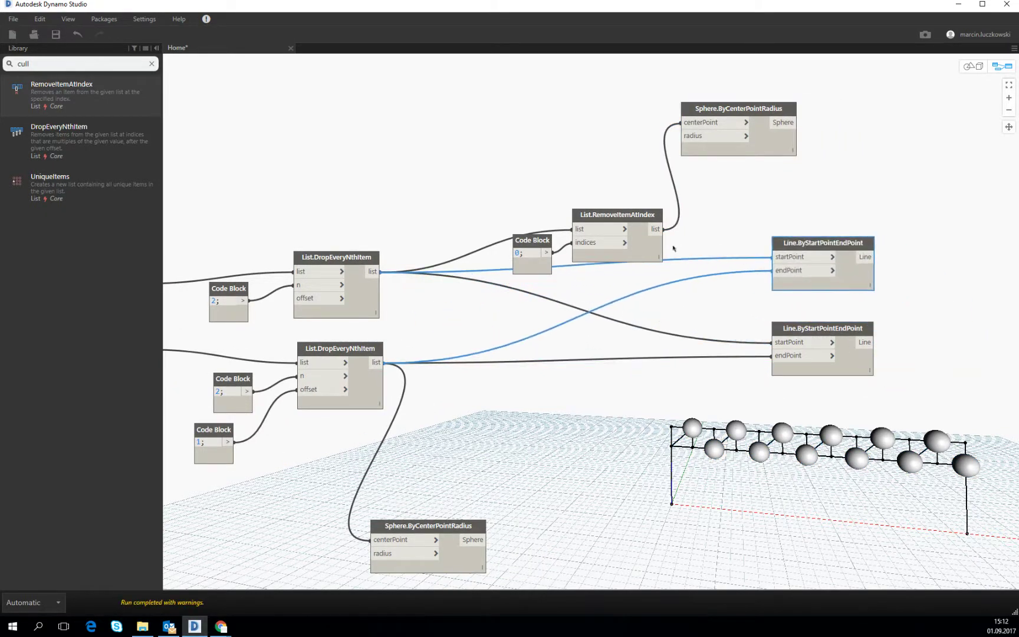
pyautogui.moveTo(661, 229); pyautogui.dragTo(785, 258)
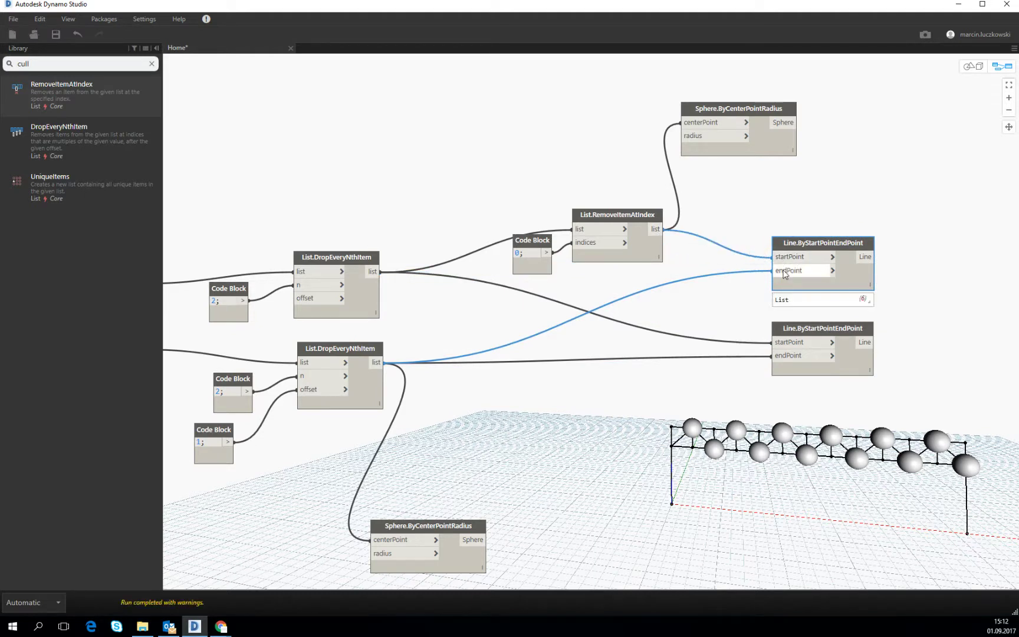
# Delete both Sphere.ByCenterPointRadius nodes to leave only the diagonal truss lines
pyautogui.moveTo(862, 208); pyautogui.dragTo(822, 196, button='middle')
pyautogui.scroll(-2, 811, 244)
pyautogui.click(742, 120)
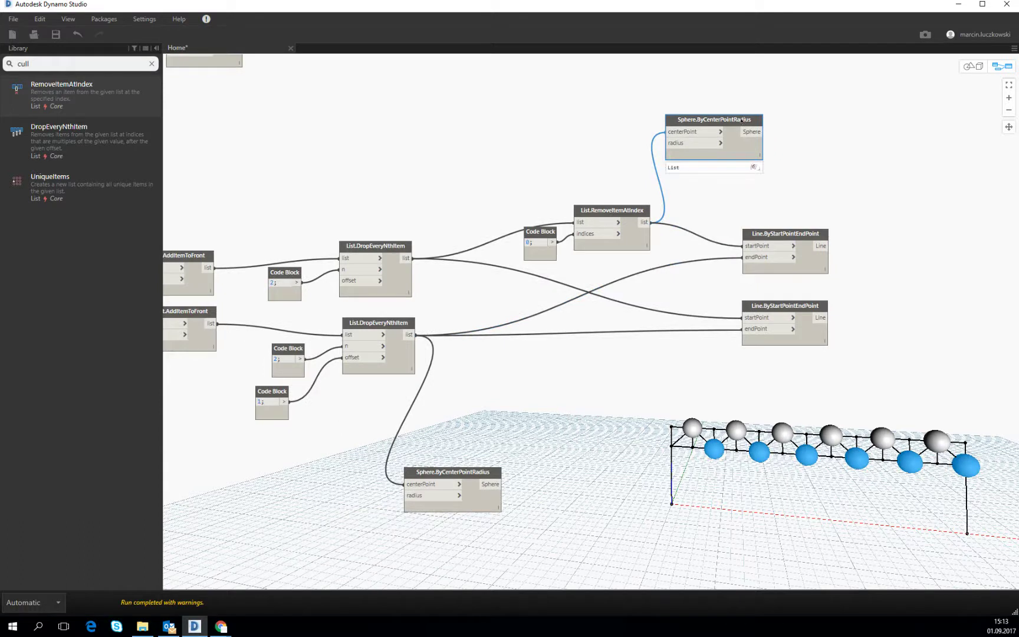
pyautogui.press('Delete')
pyautogui.click(493, 489)
pyautogui.press('Delete')
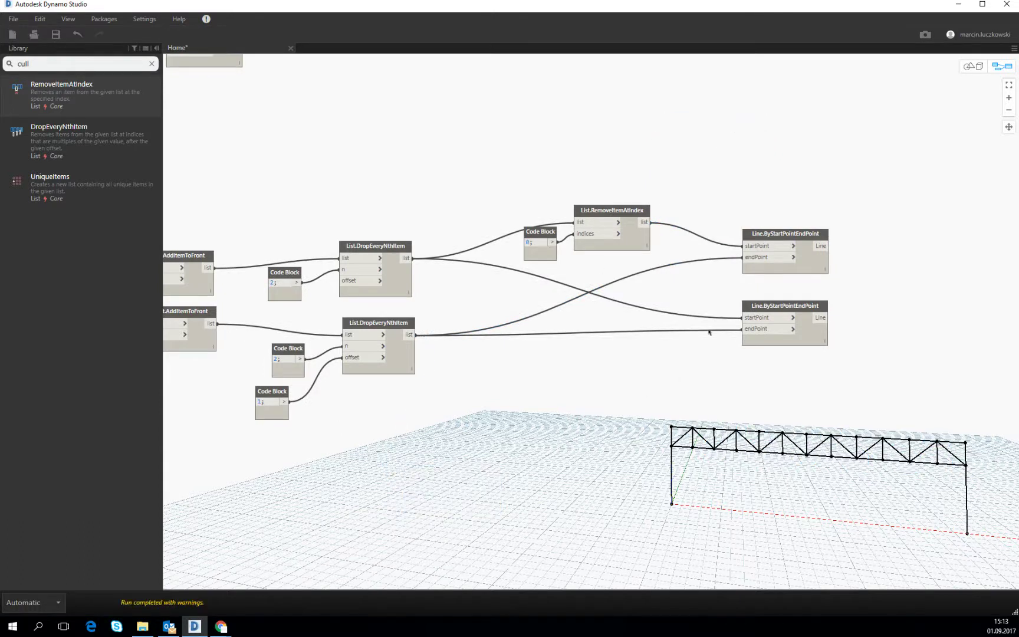
pyautogui.scroll(3, 705, 333)
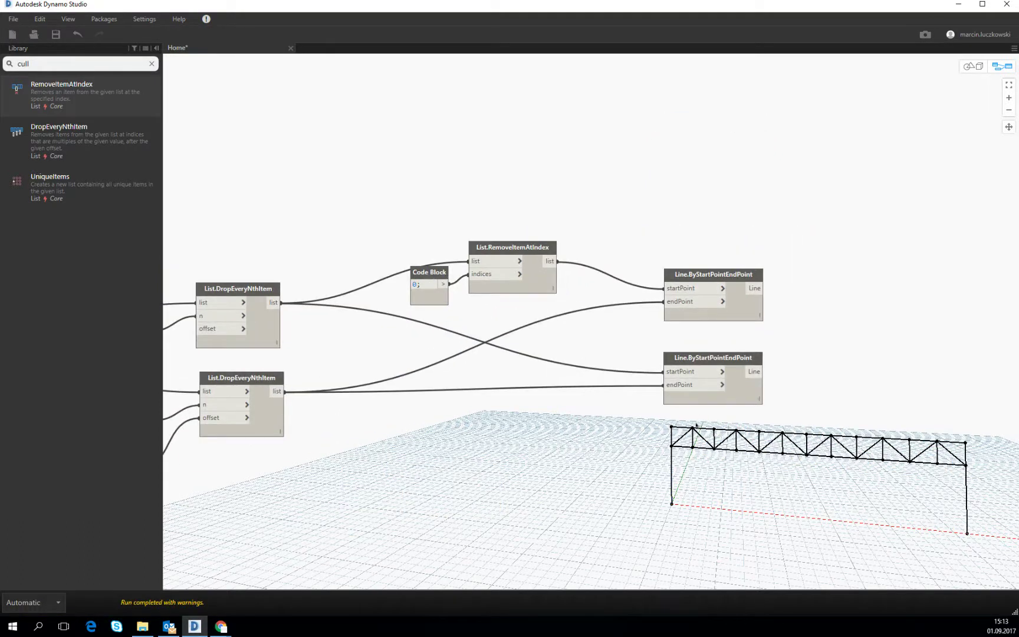
# Rename the lower line node to 'Truss bars 1'
pyautogui.click(722, 359)
pyautogui.doubleClick(722, 359)
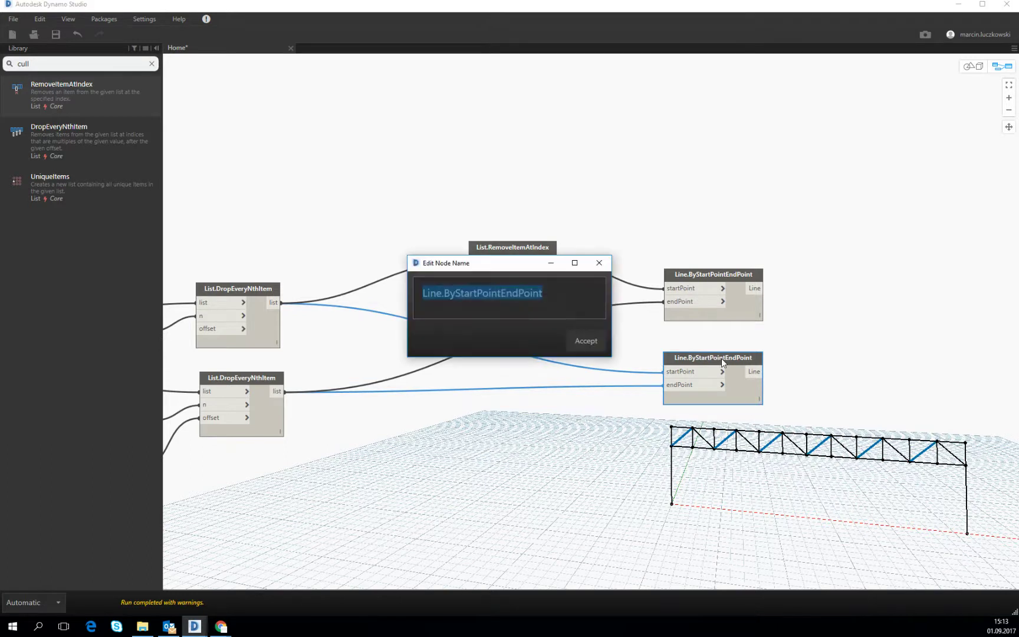
pyautogui.write('Trus')
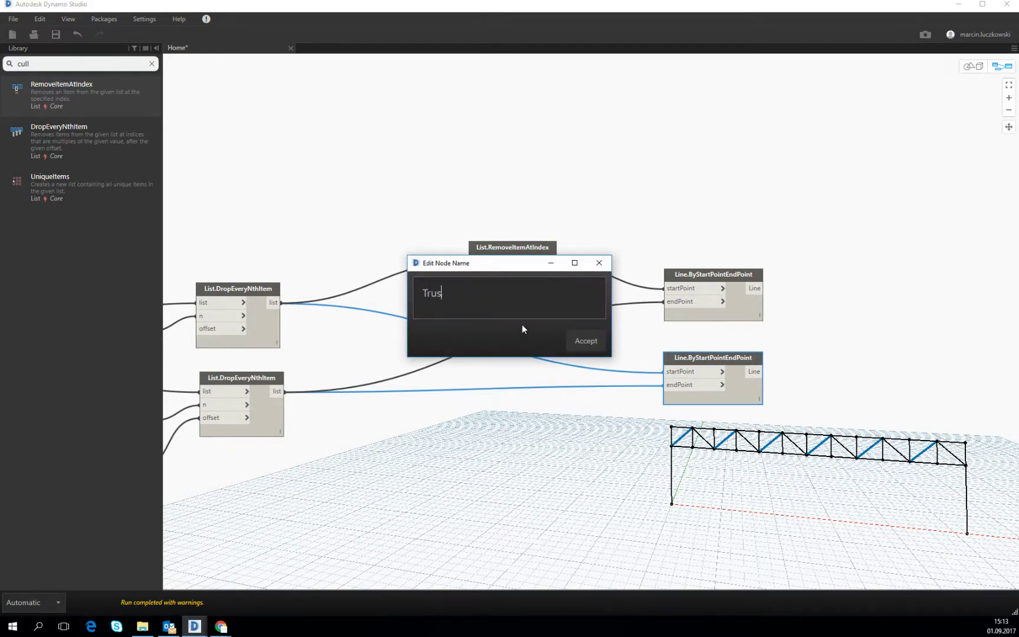
pyautogui.write('s bars 1')
pyautogui.click(580, 337)
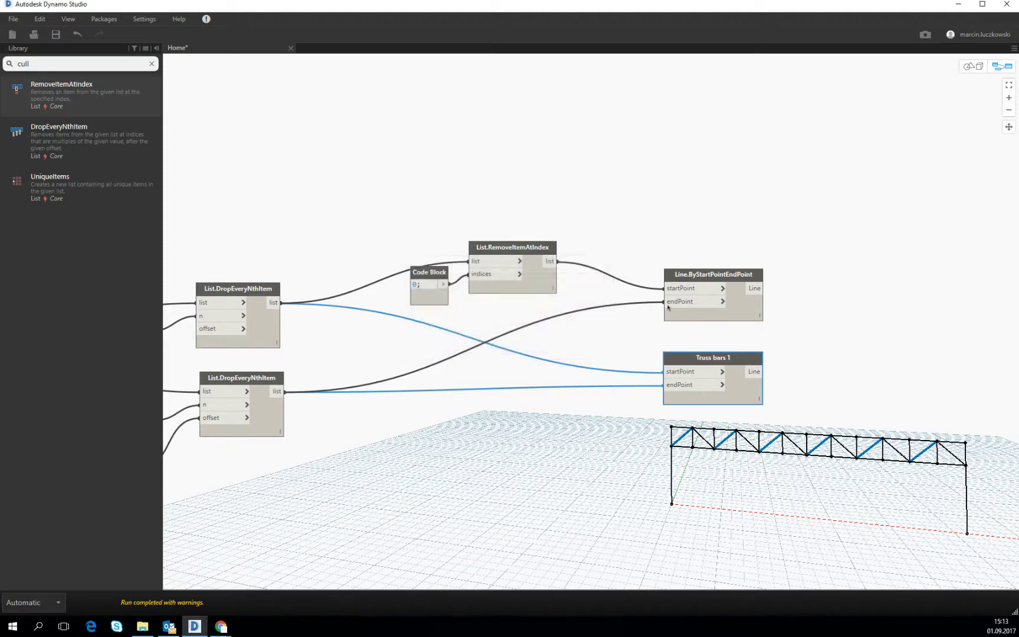
# Rename the upper line node to 'Truss bars 2'
pyautogui.doubleClick(737, 274)
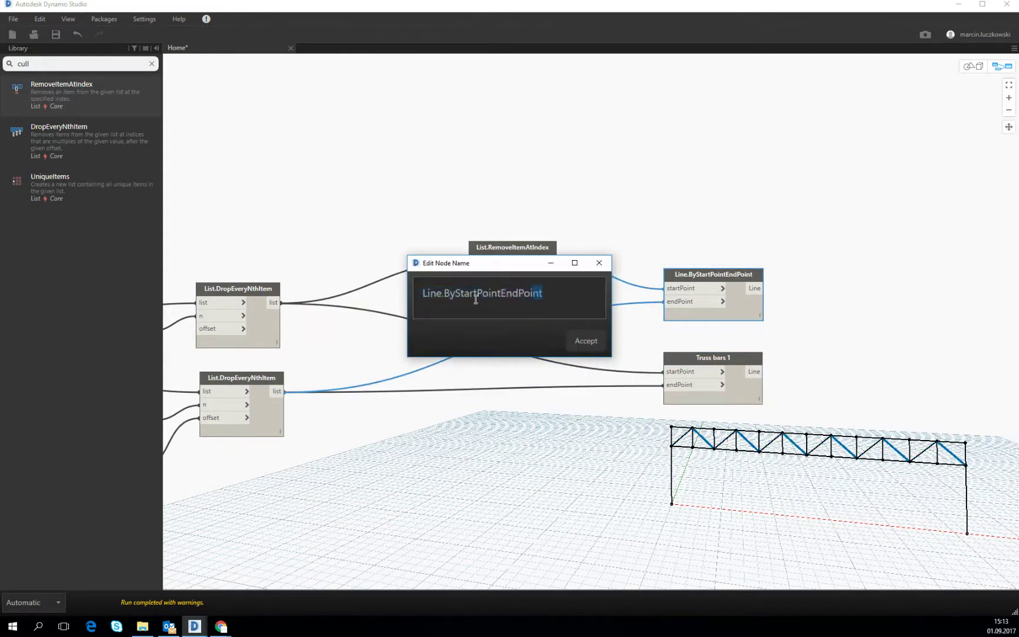
pyautogui.write('Truss ')
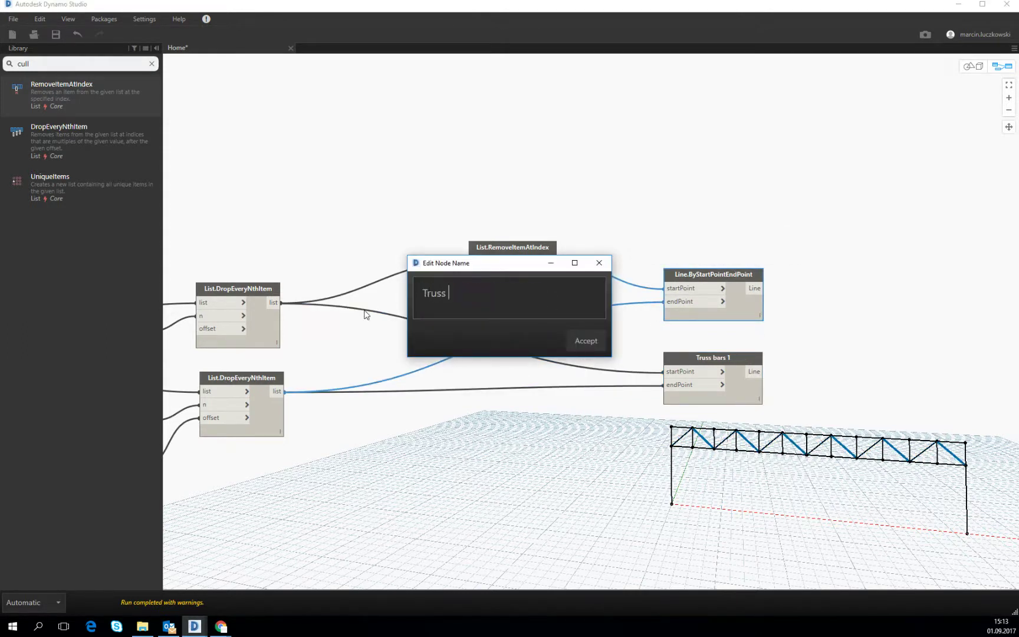
pyautogui.write('bars 2')
pyautogui.click(586, 339)
# Set the 'Number of divisons' sliders to 19 (upper) and 29 (lower)
pyautogui.moveTo(816, 254); pyautogui.dragTo(712, 347)
pyautogui.scroll(-5, 488, 304)
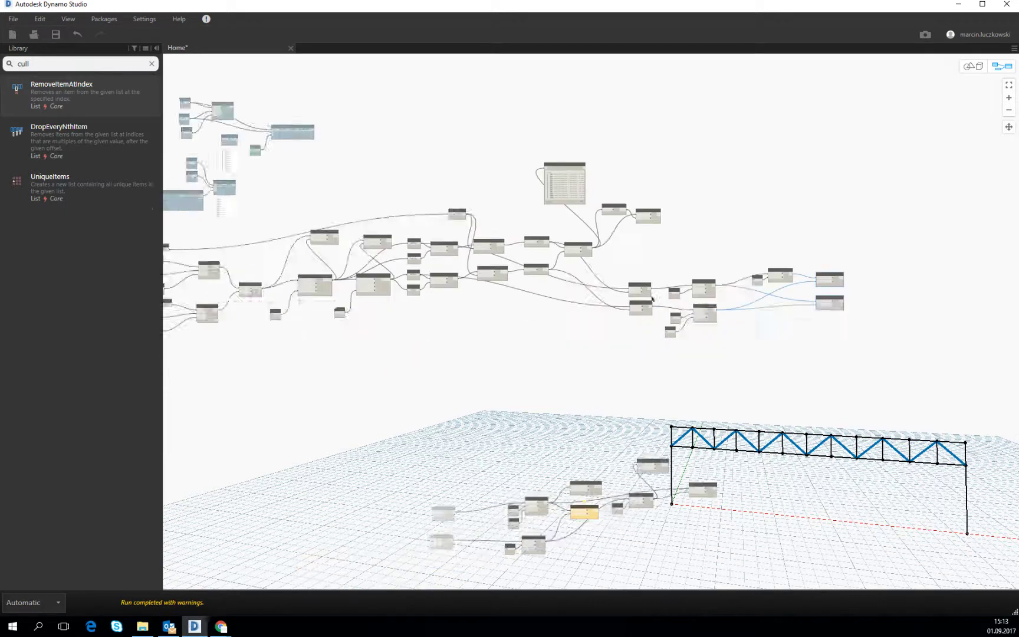
pyautogui.scroll(5, 487, 305)
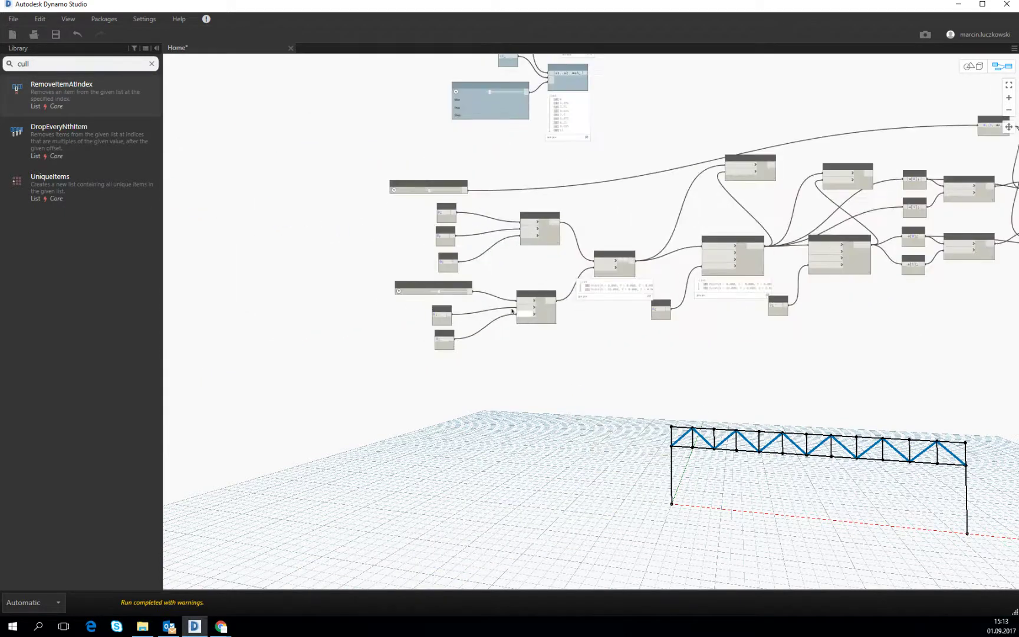
pyautogui.scroll(3, 457, 296)
pyautogui.moveTo(431, 282); pyautogui.dragTo(432, 339, button='middle')
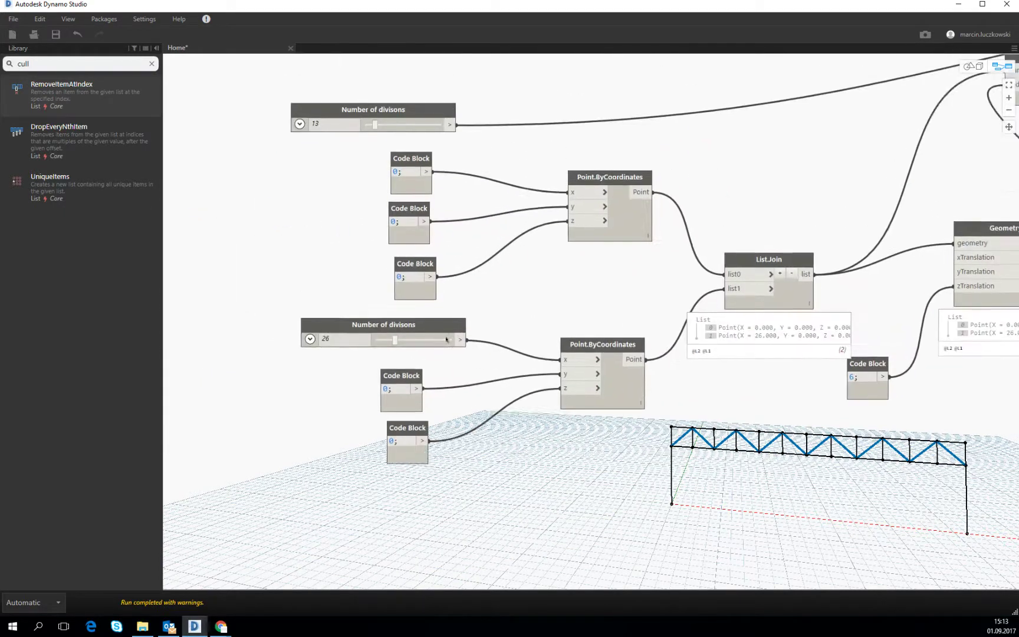
pyautogui.click(427, 137)
pyautogui.moveTo(378, 127); pyautogui.dragTo(384, 126)
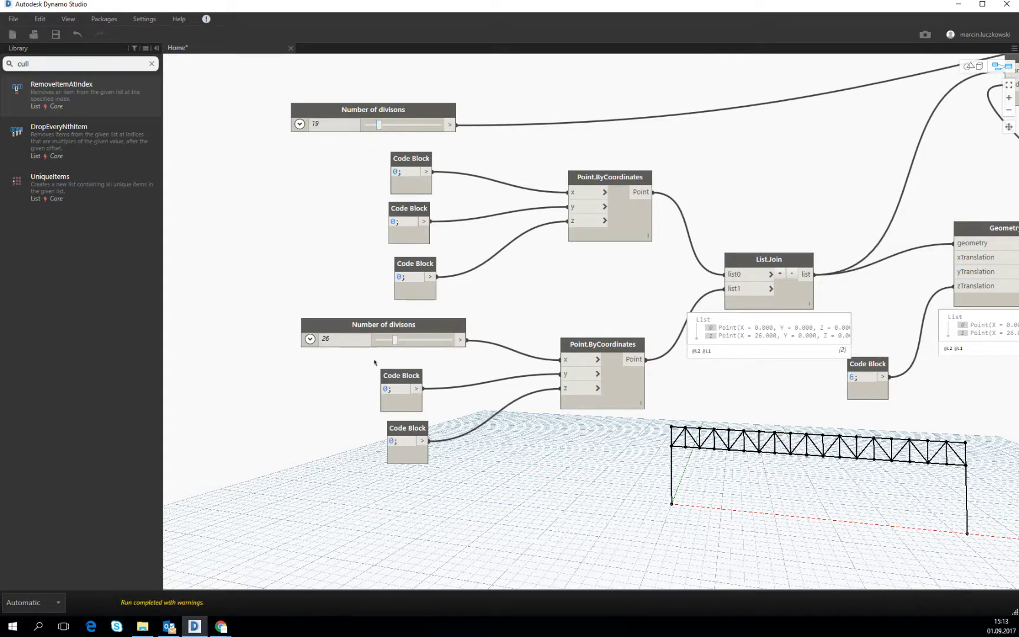
pyautogui.moveTo(397, 344); pyautogui.dragTo(399, 342)
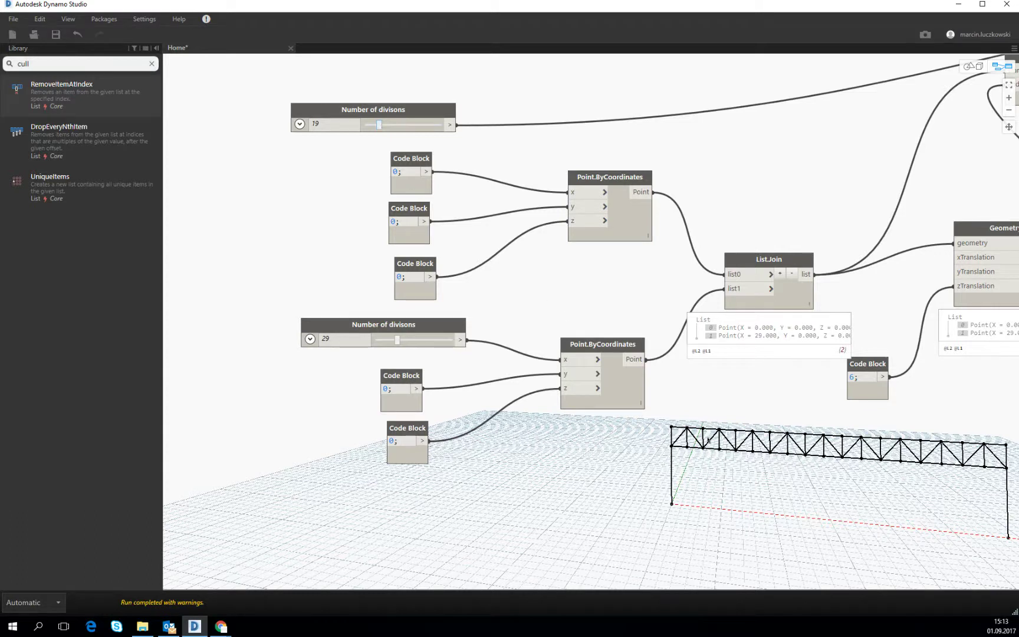
# Switch execution to Manual, set the lower divisions slider to 58, and run the graph
pyautogui.click(59, 602)
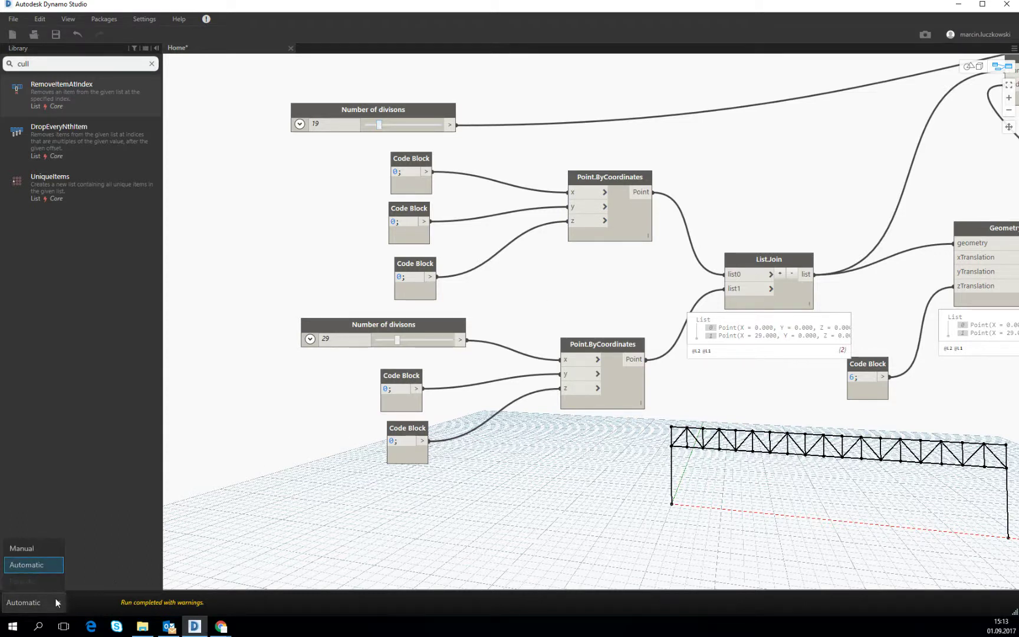
pyautogui.click(34, 548)
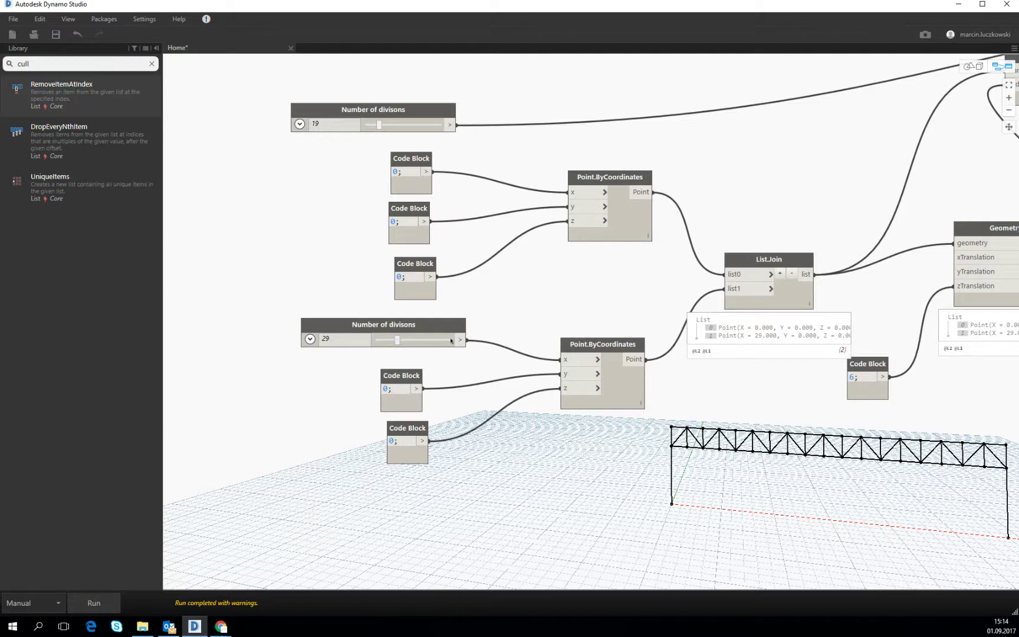
pyautogui.moveTo(398, 343); pyautogui.dragTo(421, 344)
pyautogui.click(97, 601)
# View the lengthened truss in the 3D background preview, zoomed out to frame it
pyautogui.scroll(-4, 319, 439)
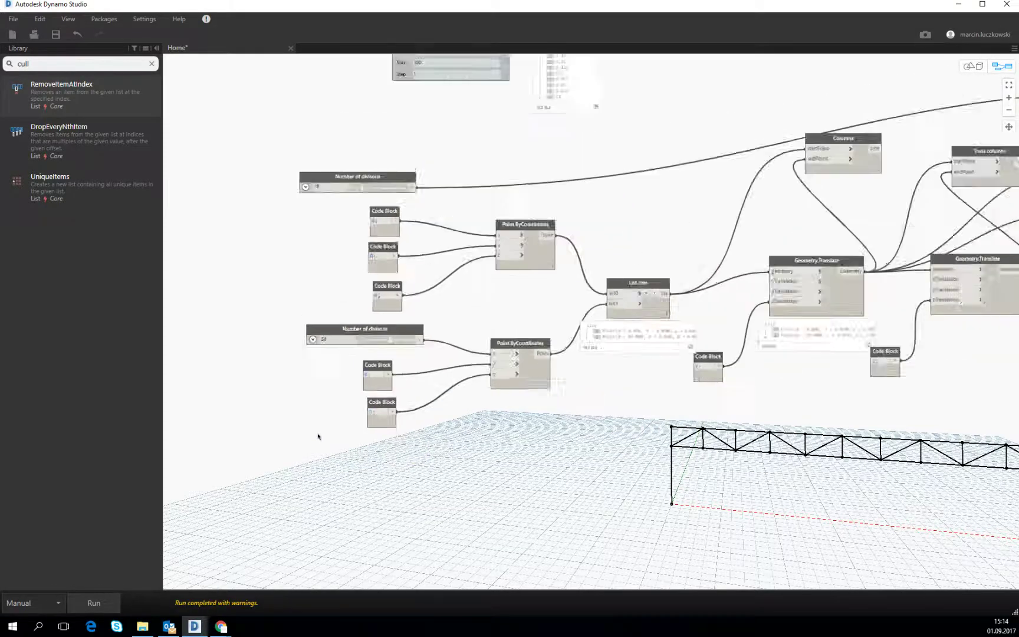
pyautogui.click(969, 66)
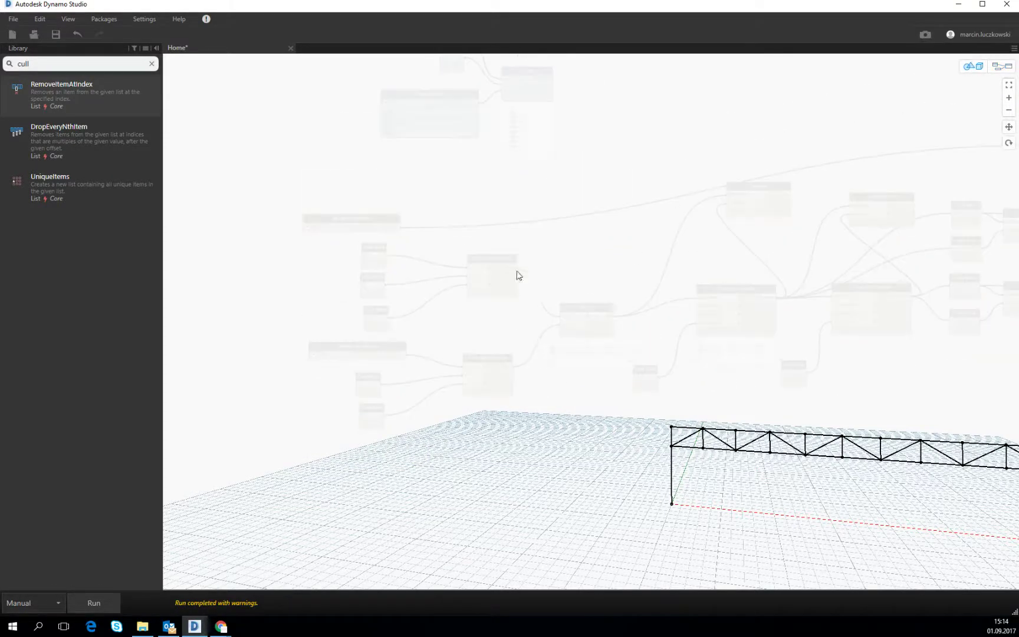
pyautogui.scroll(-5, 728, 319)
pyautogui.scroll(-1, 753, 325)
pyautogui.moveTo(779, 336); pyautogui.dragTo(714, 367, button='middle')
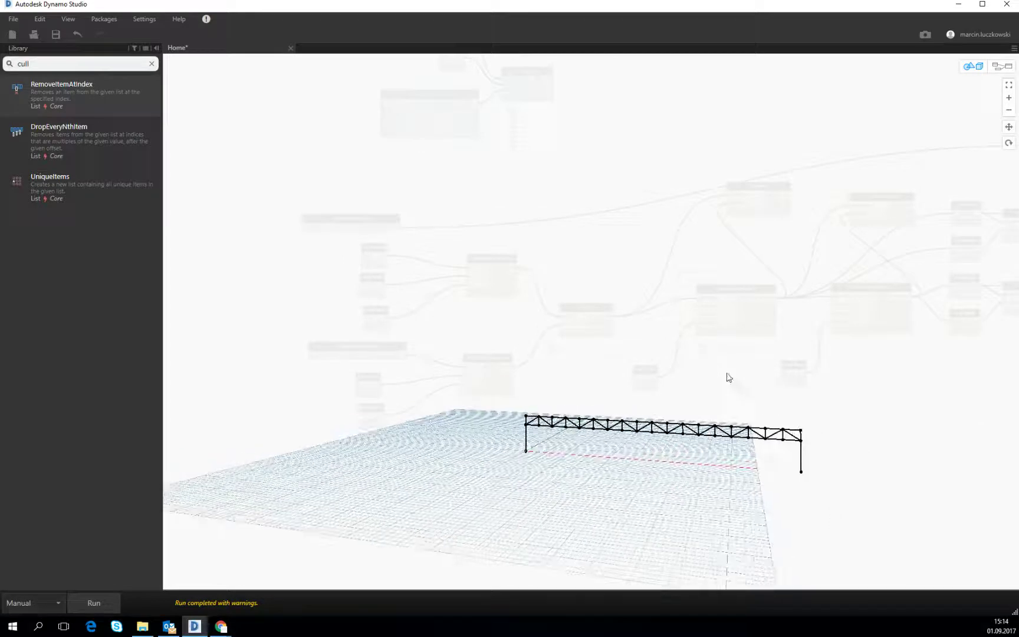